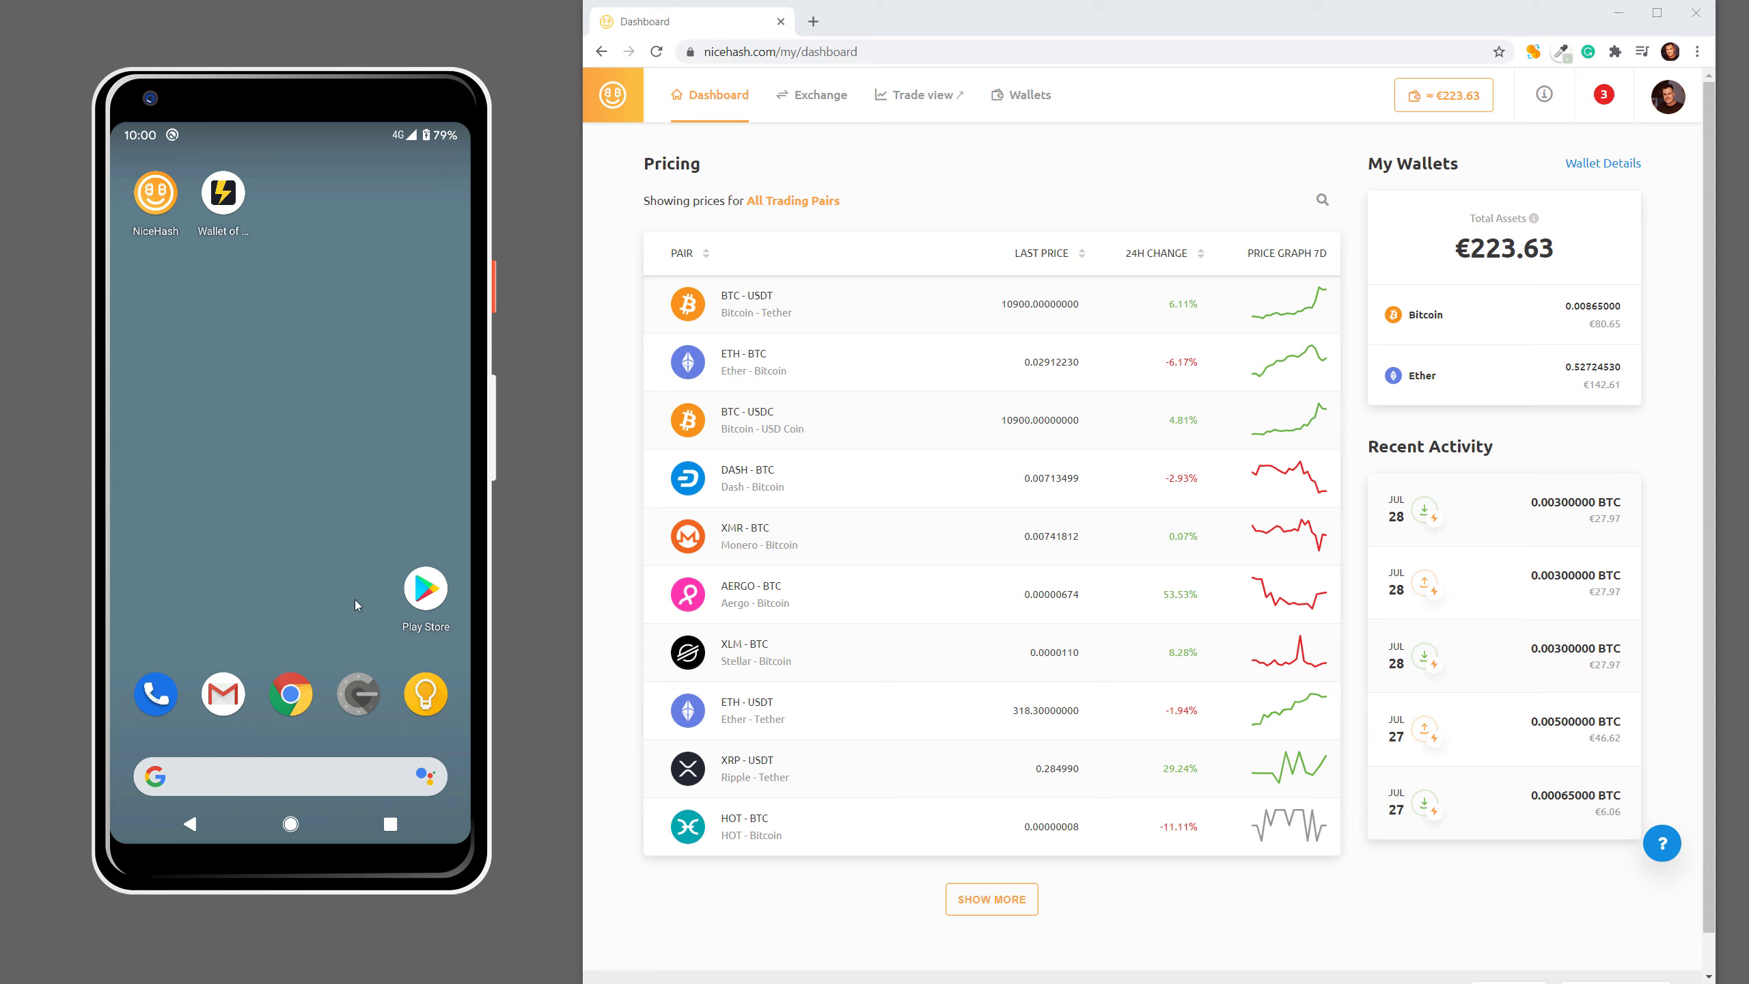
Step: Launch Wallet of Satoshi on the phone to show its 201,026-satoshi balance
left_click(424, 594)
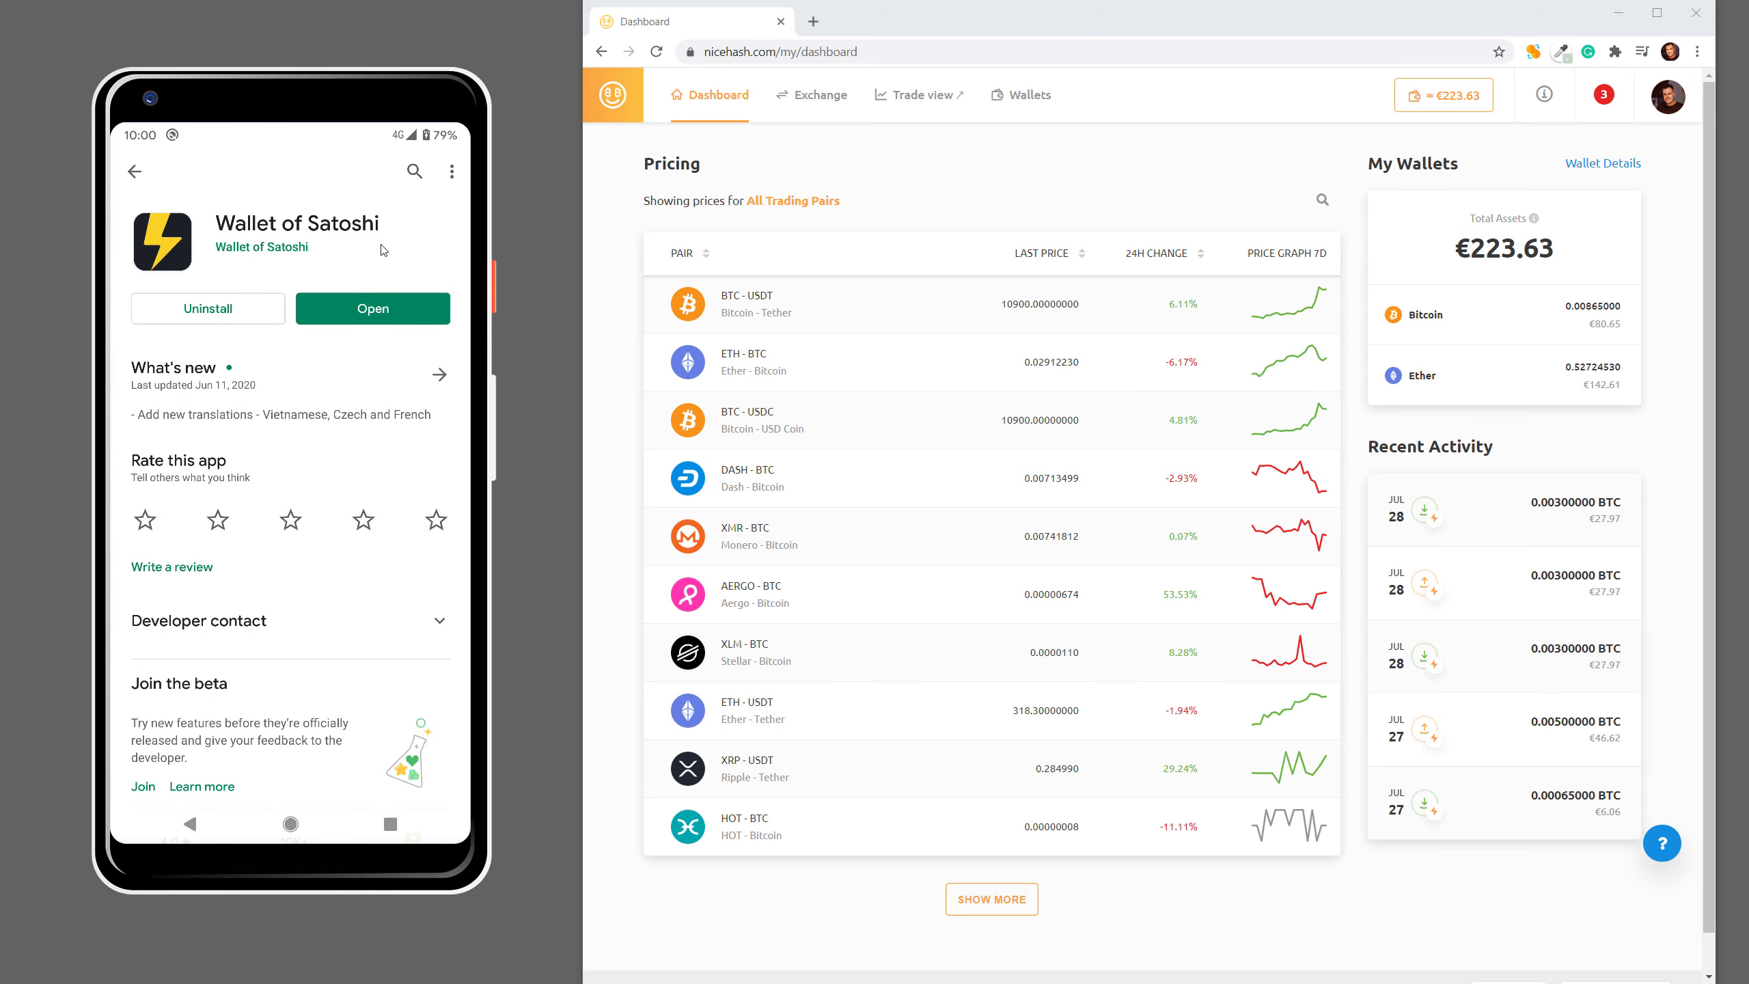
left_click(291, 824)
left_click(223, 192)
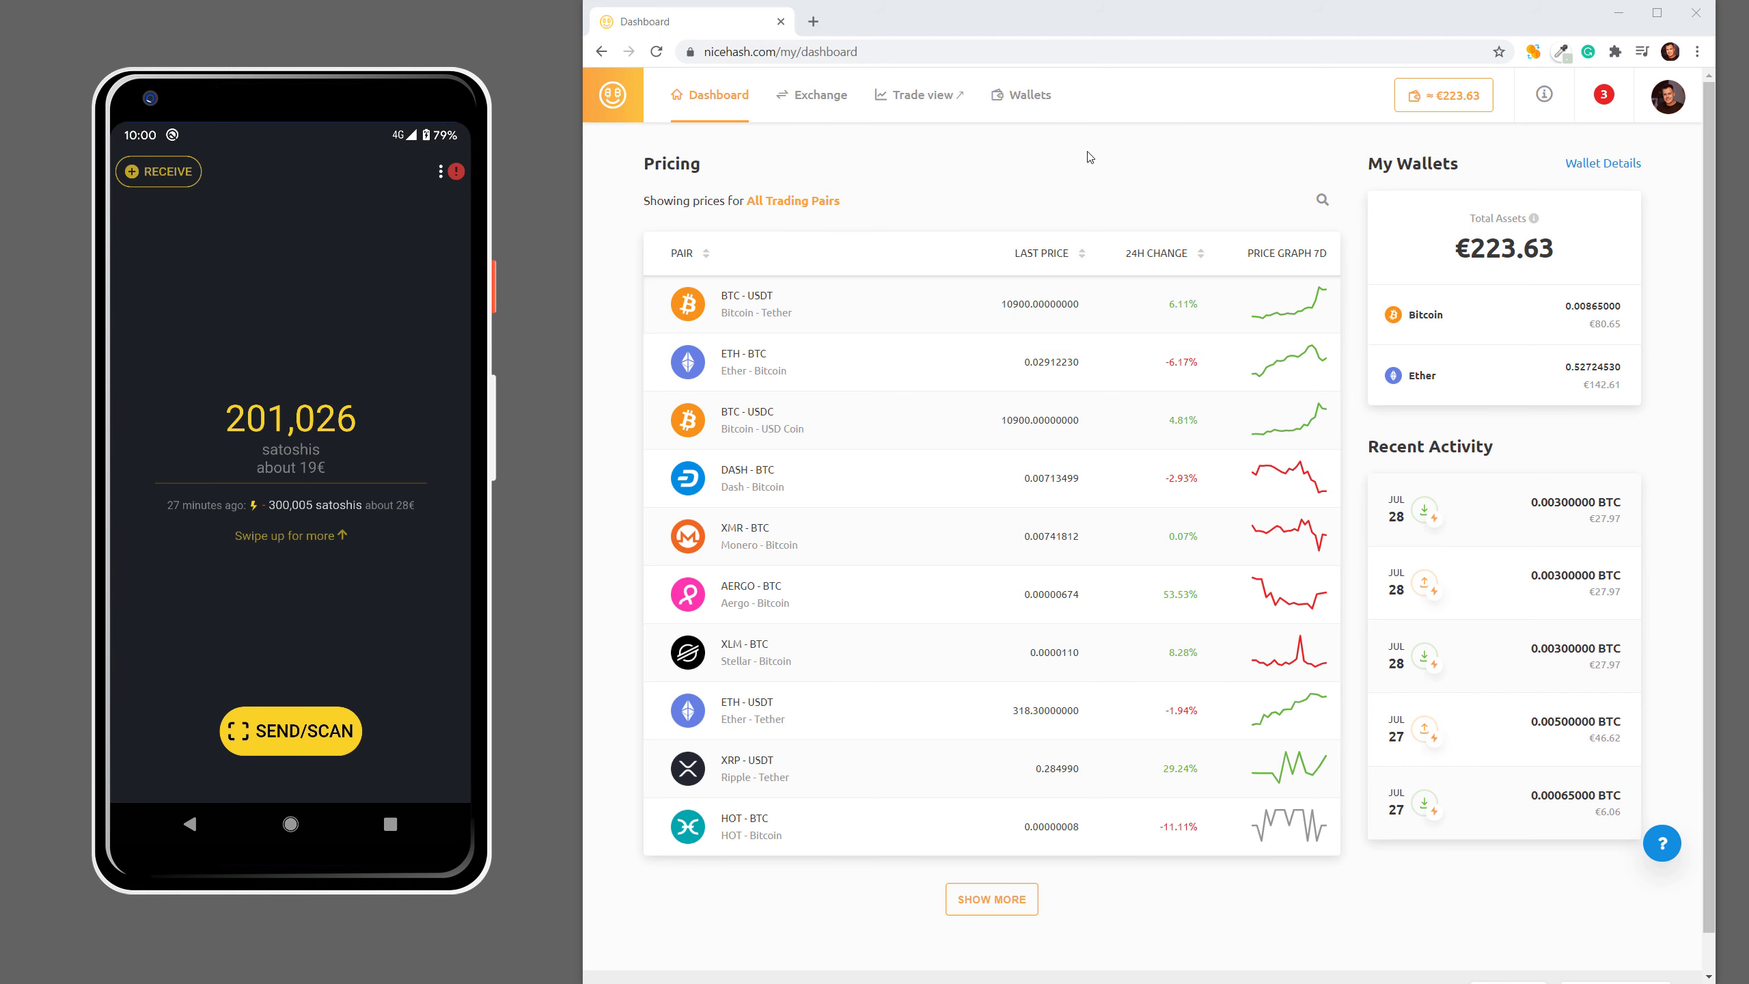
Step: Start a withdrawal from the 0.00865 BTC Bitcoin wallet and expand the 'Withdraw to' list
left_click(1460, 102)
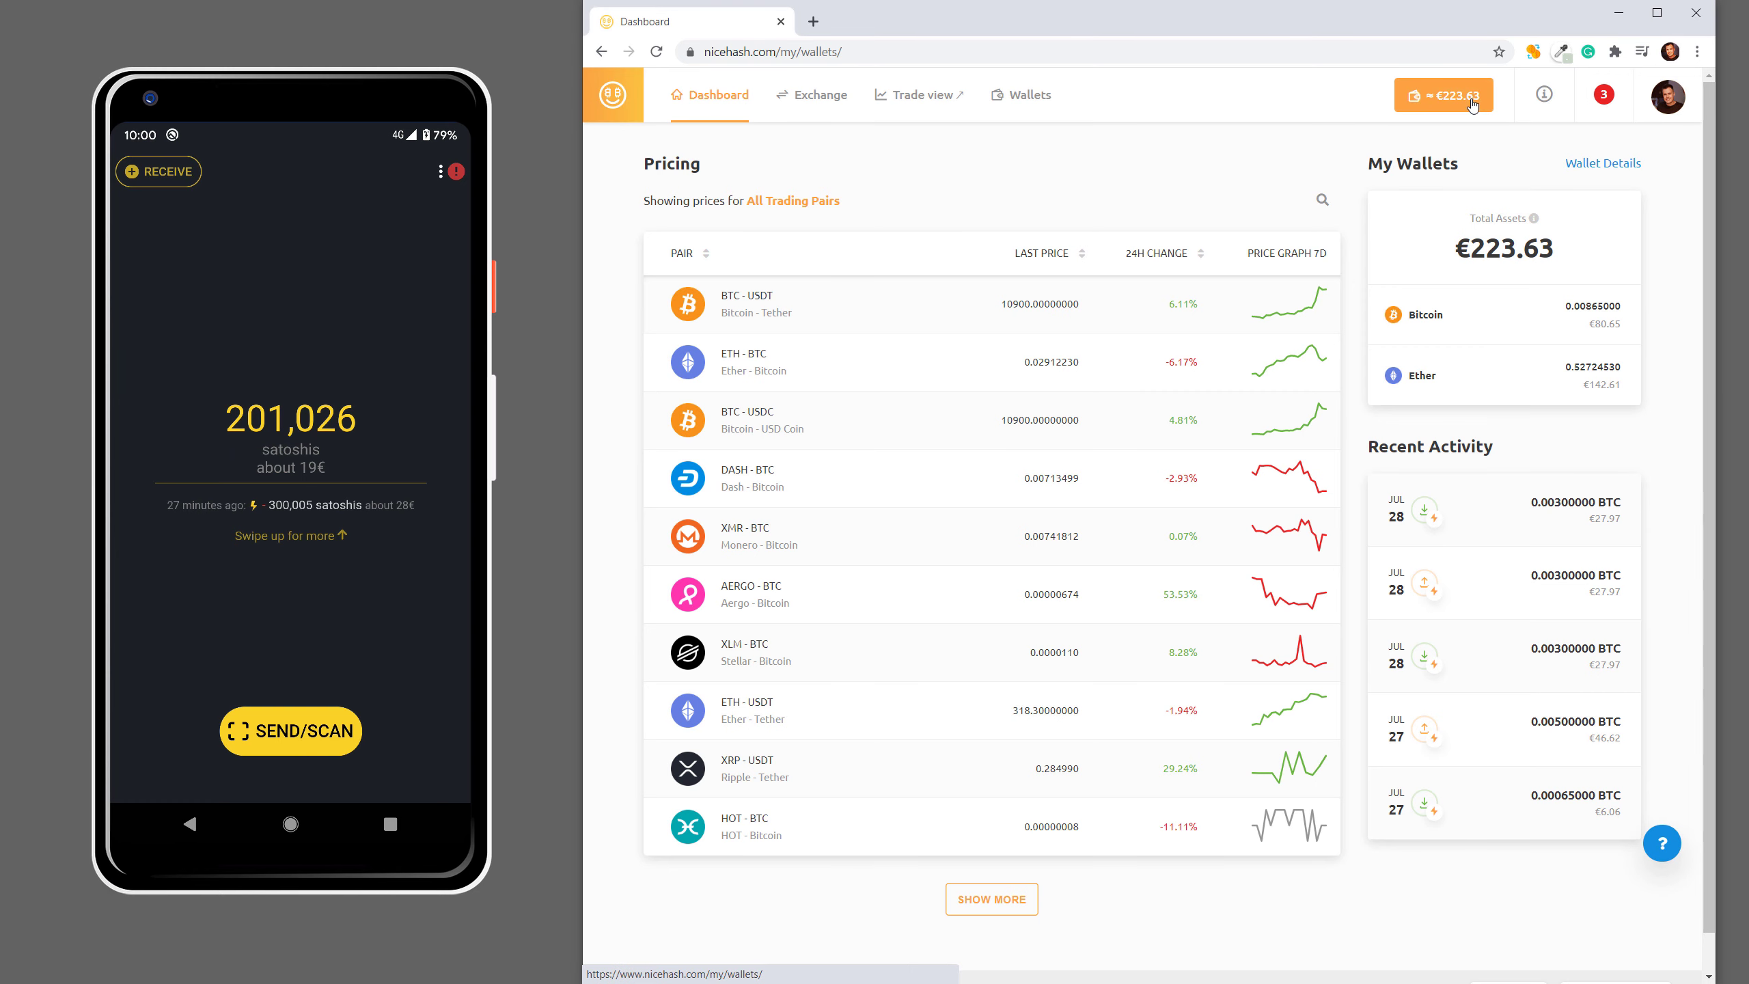
left_click(1039, 228)
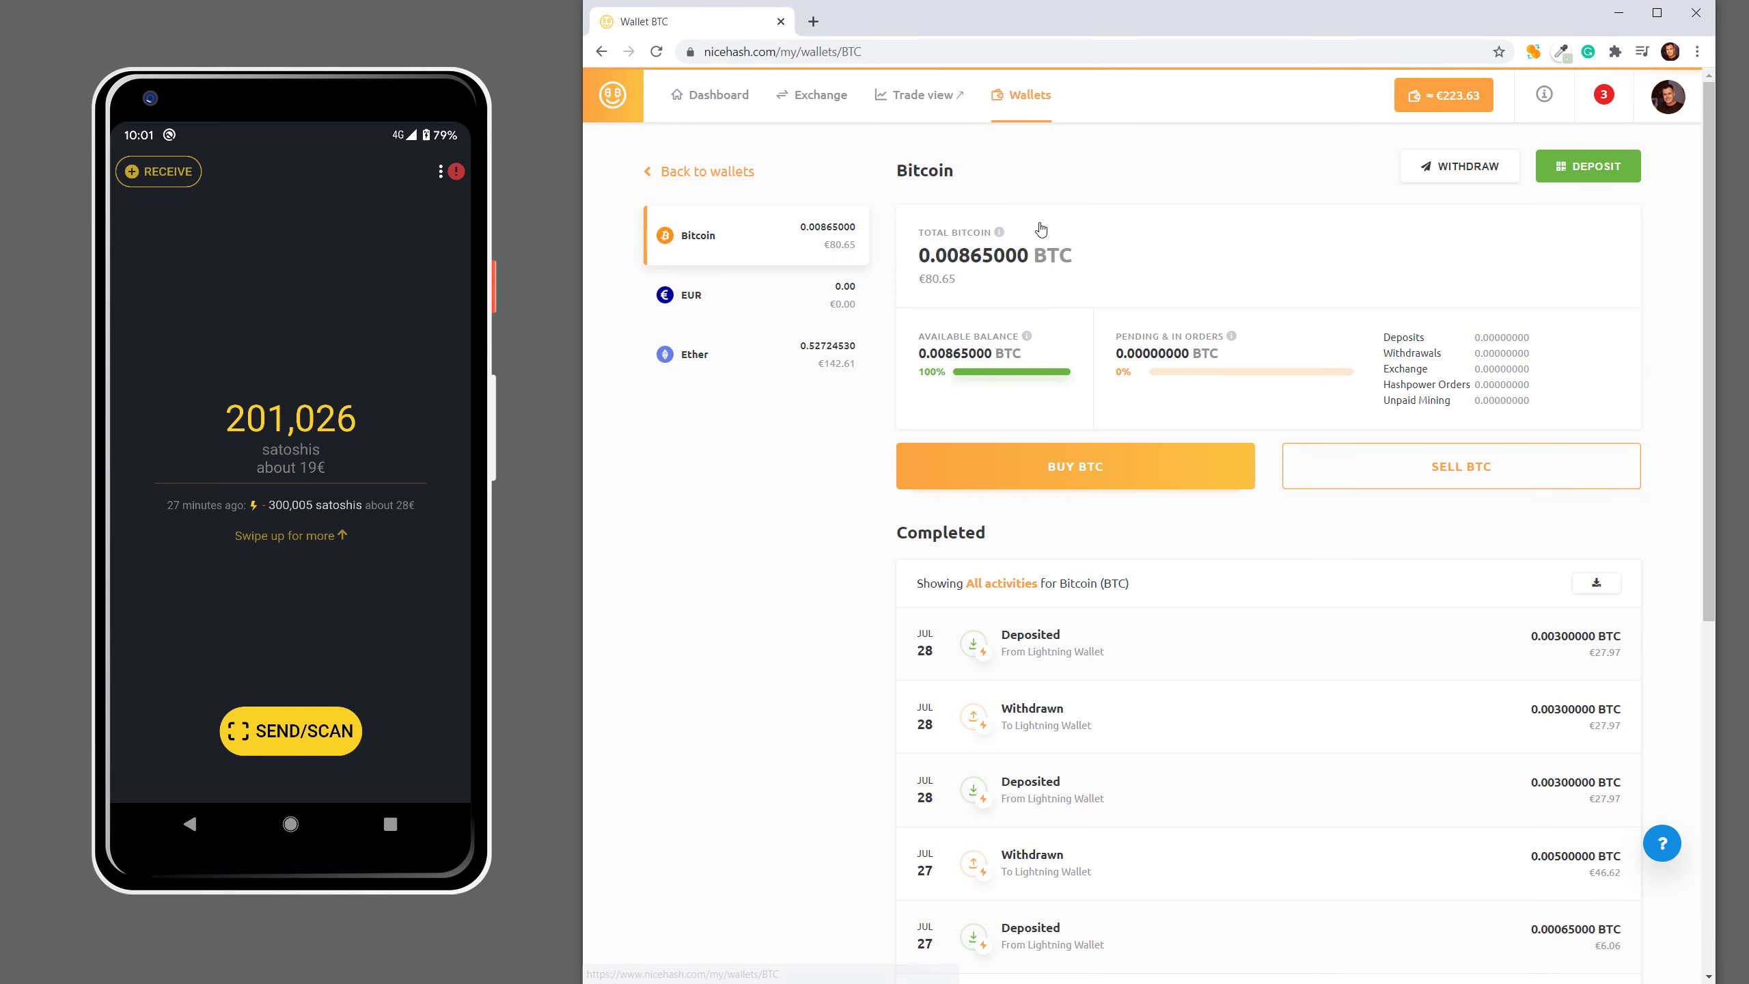
left_click(1469, 170)
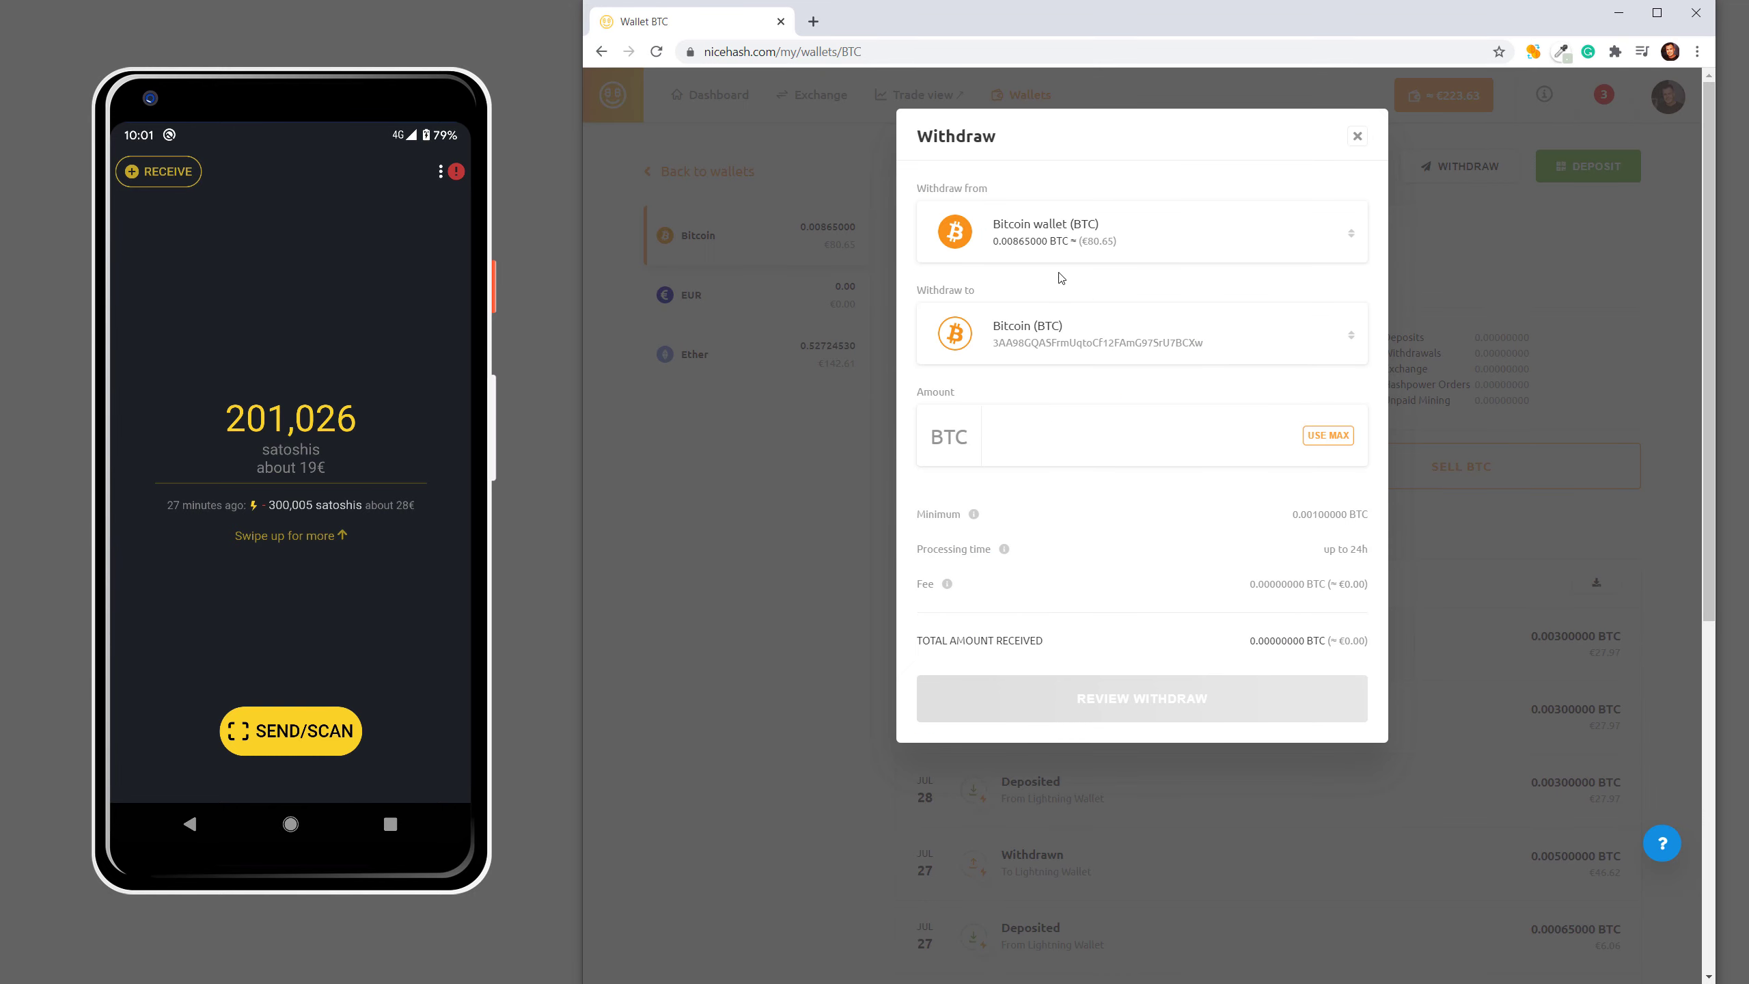
left_click(1078, 337)
scroll(1123, 482, "down", 3)
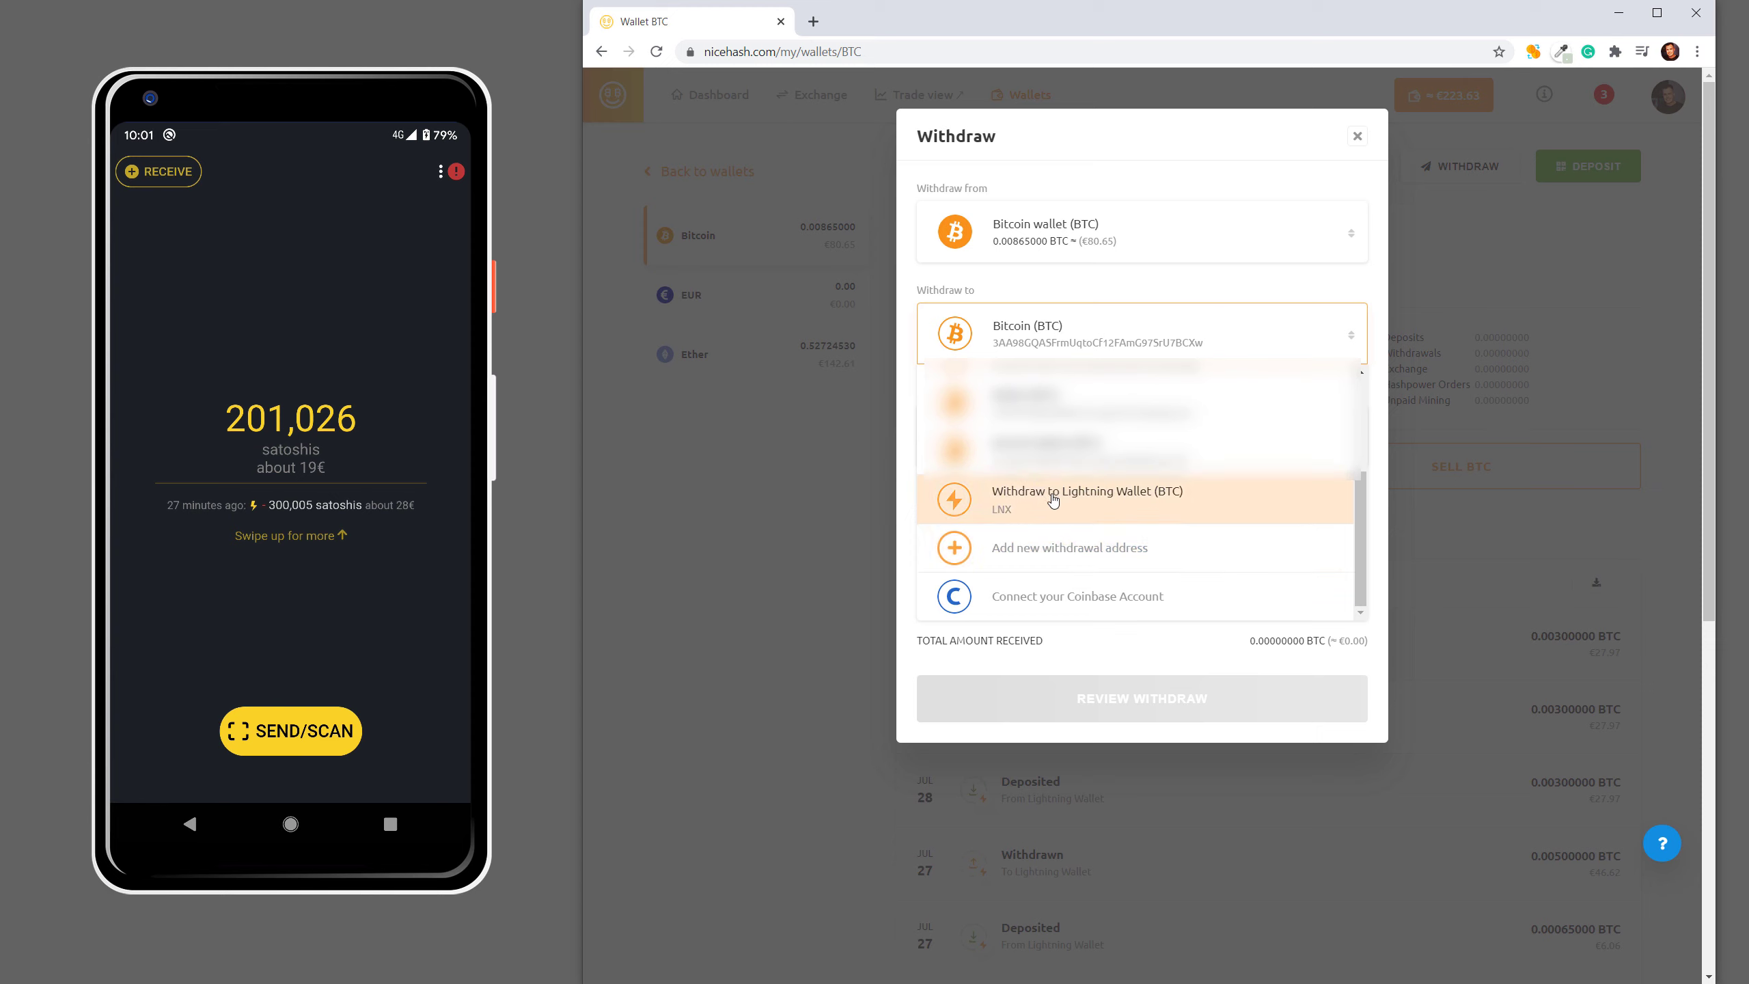
Step: Choose 'Withdraw to Lightning Wallet (BTC)' and enter an amount of 0.003
left_click(1053, 500)
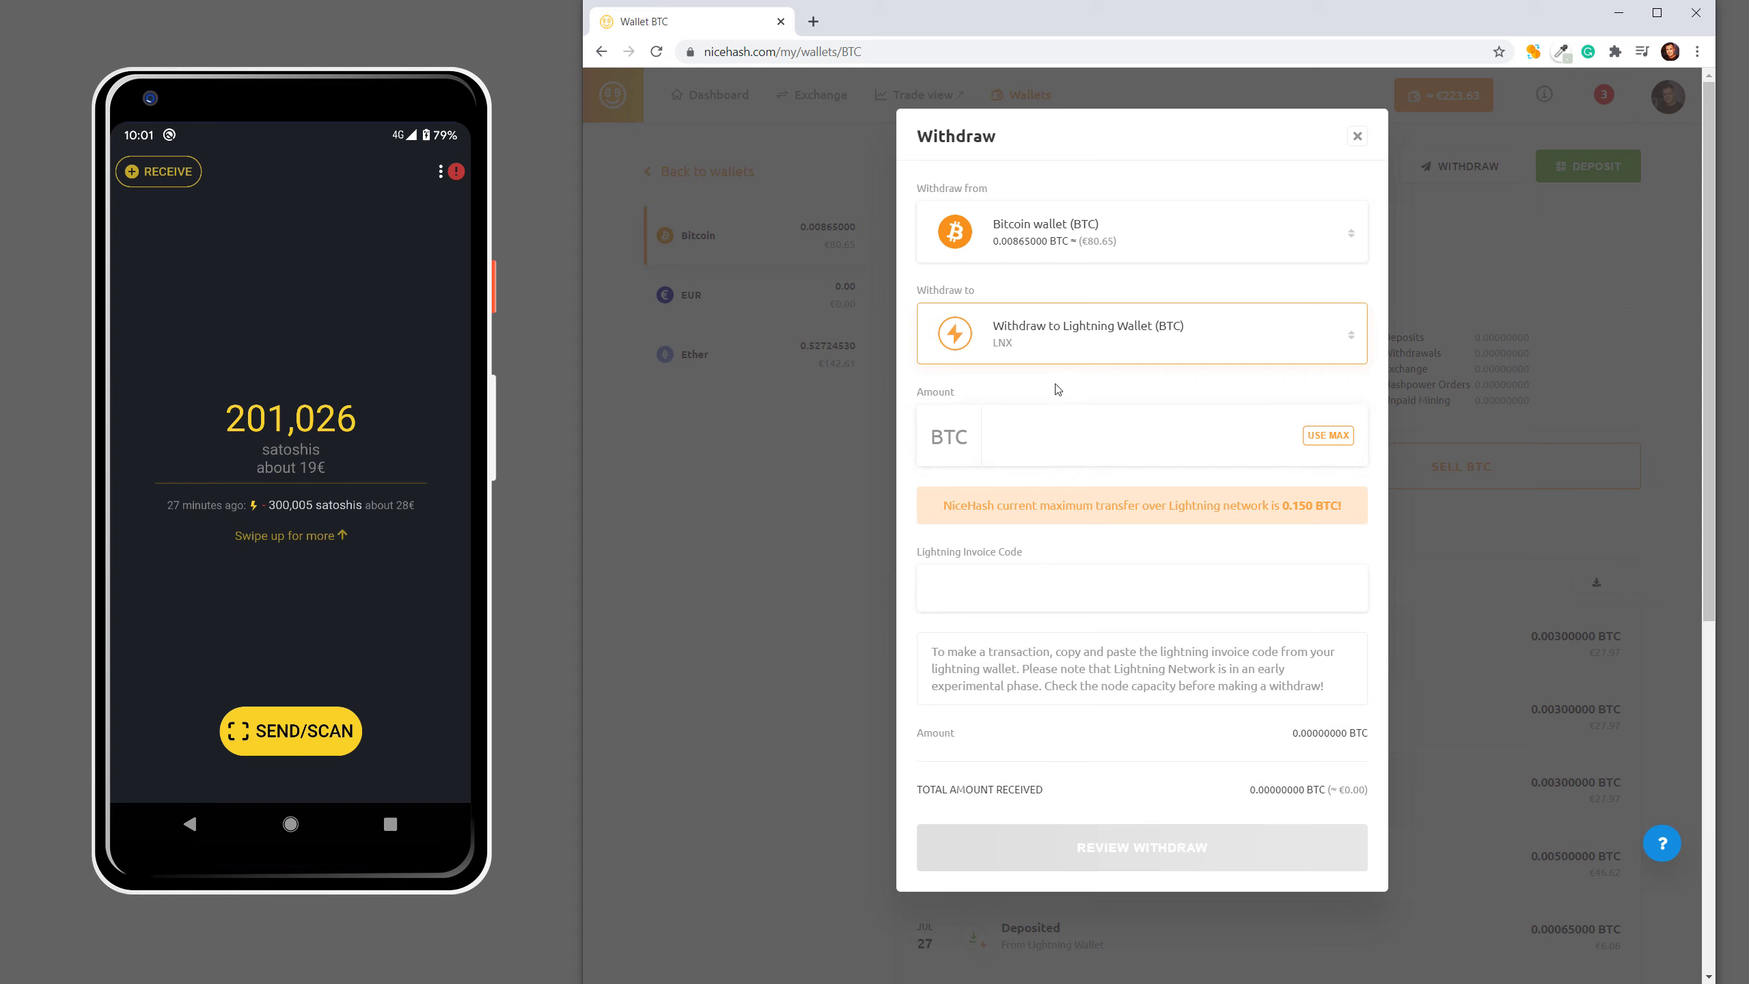
left_click(1044, 435)
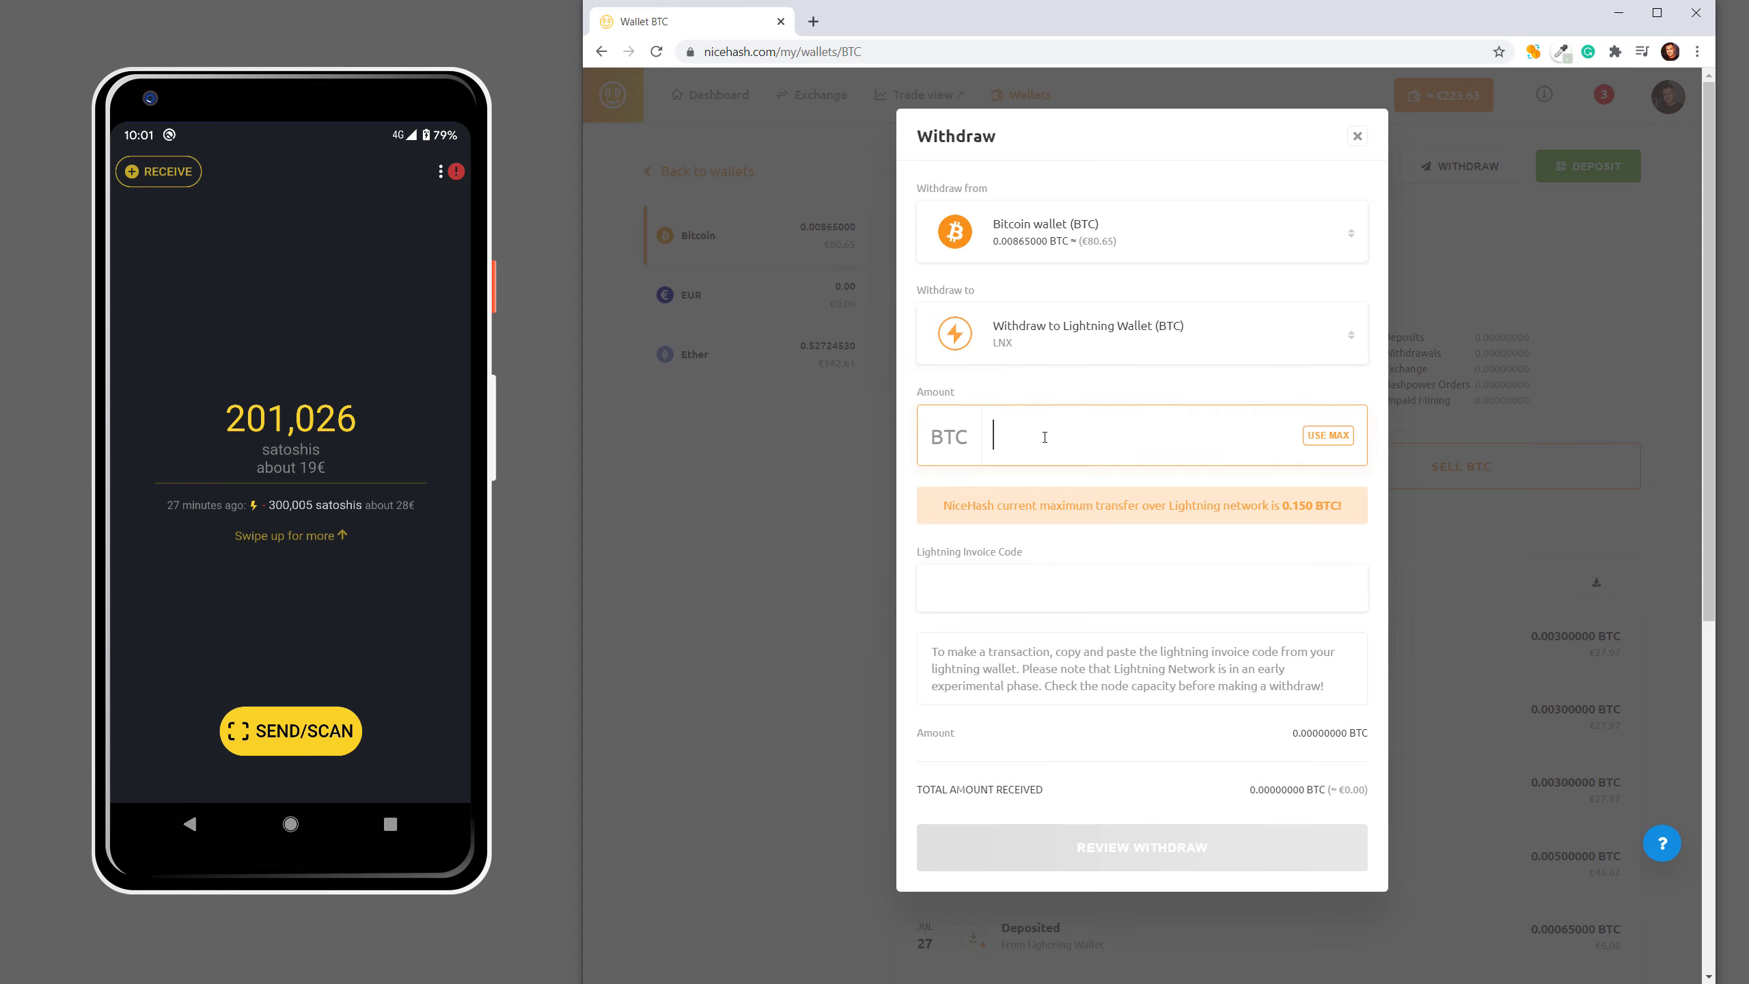
type("0.003")
Step: Copy a Wallet of Satoshi Lightning receive invoice to the phone's clipboard
left_click(153, 177)
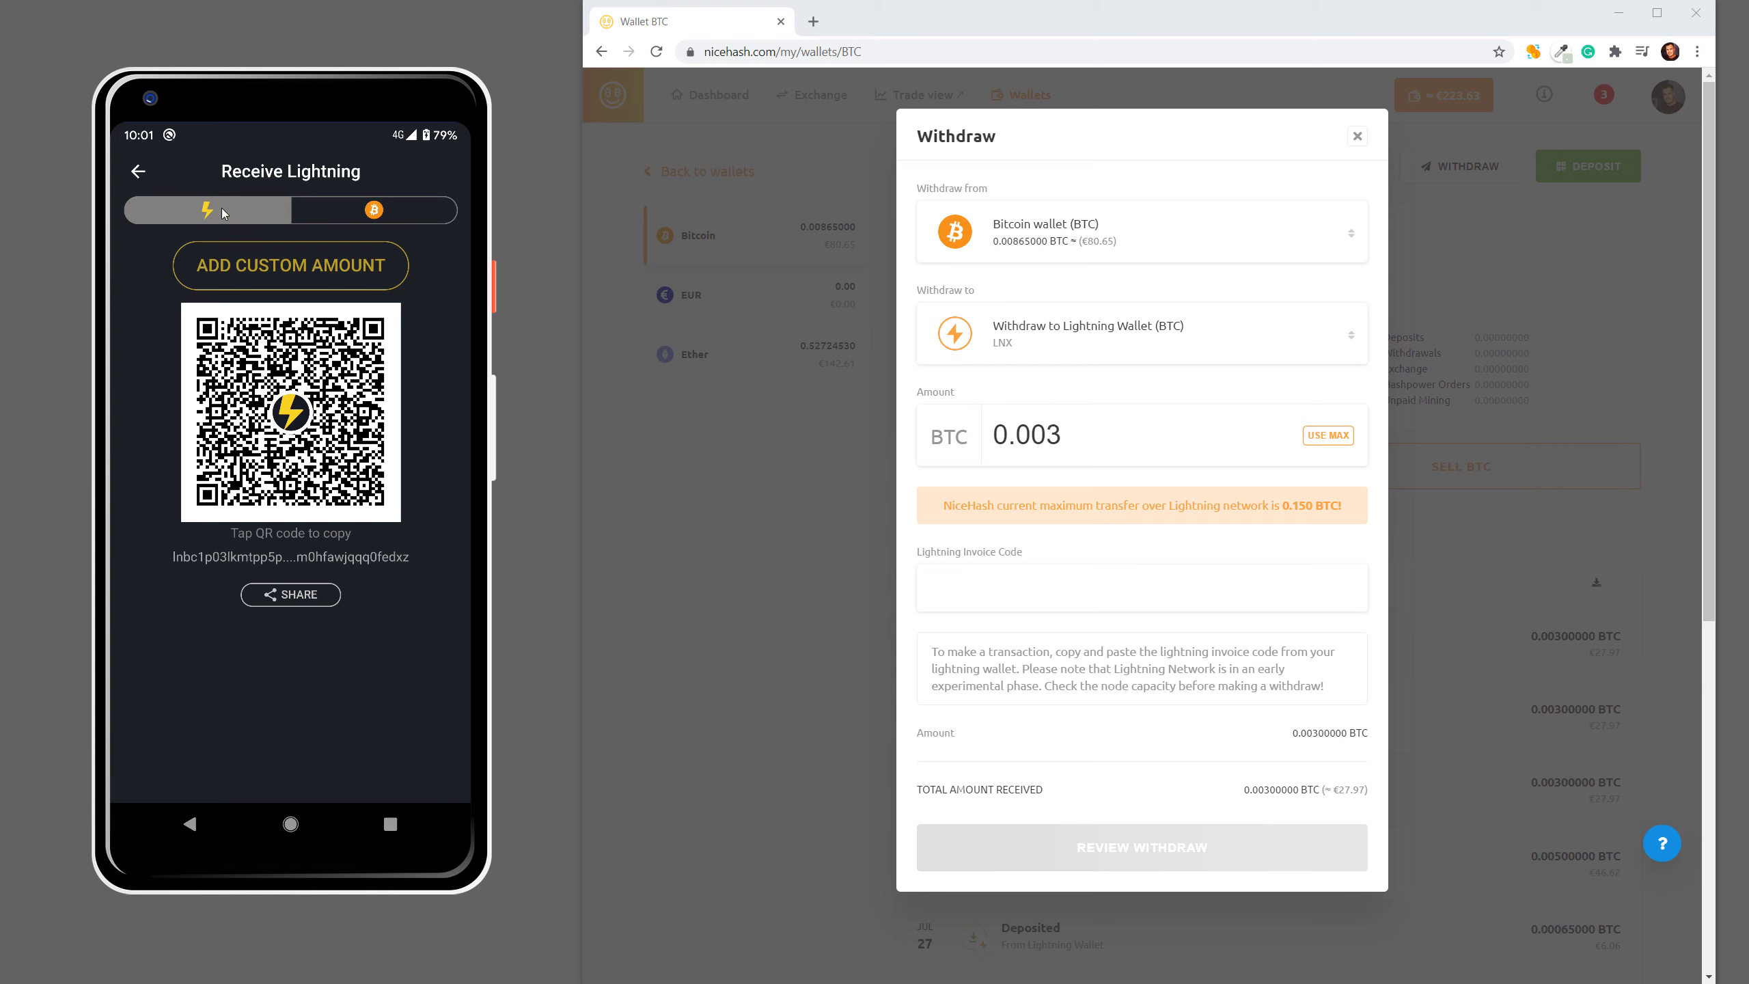
left_click(370, 211)
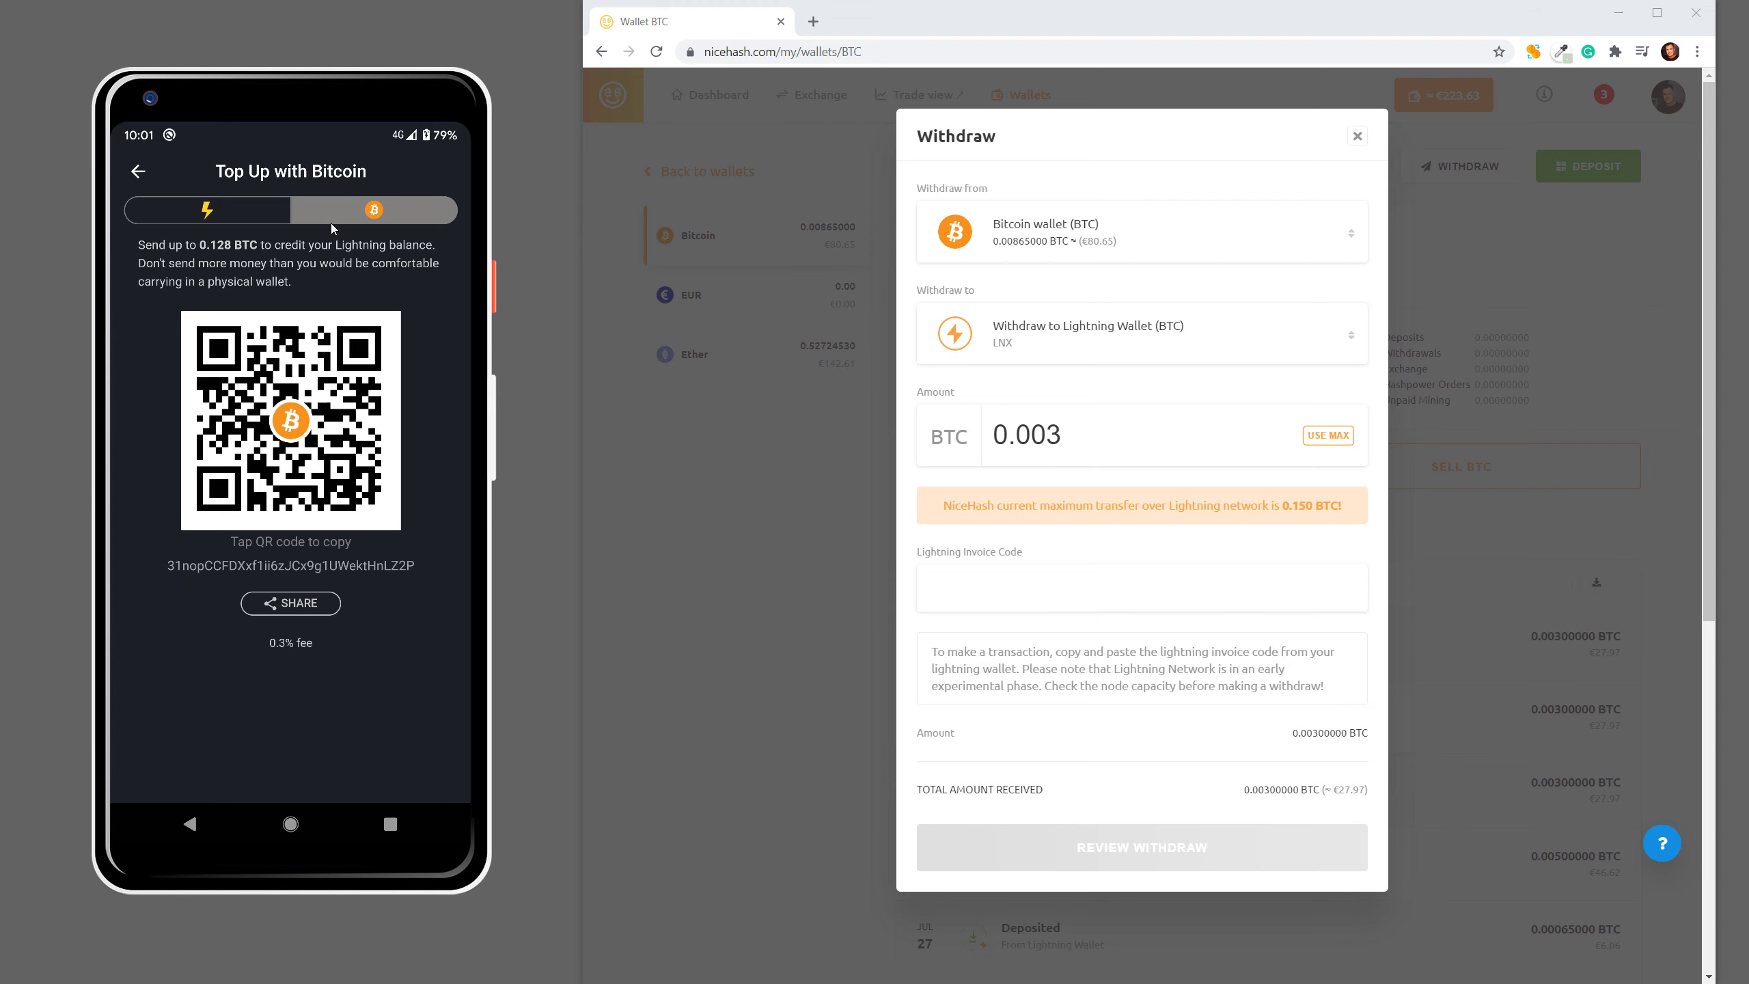
left_click(200, 214)
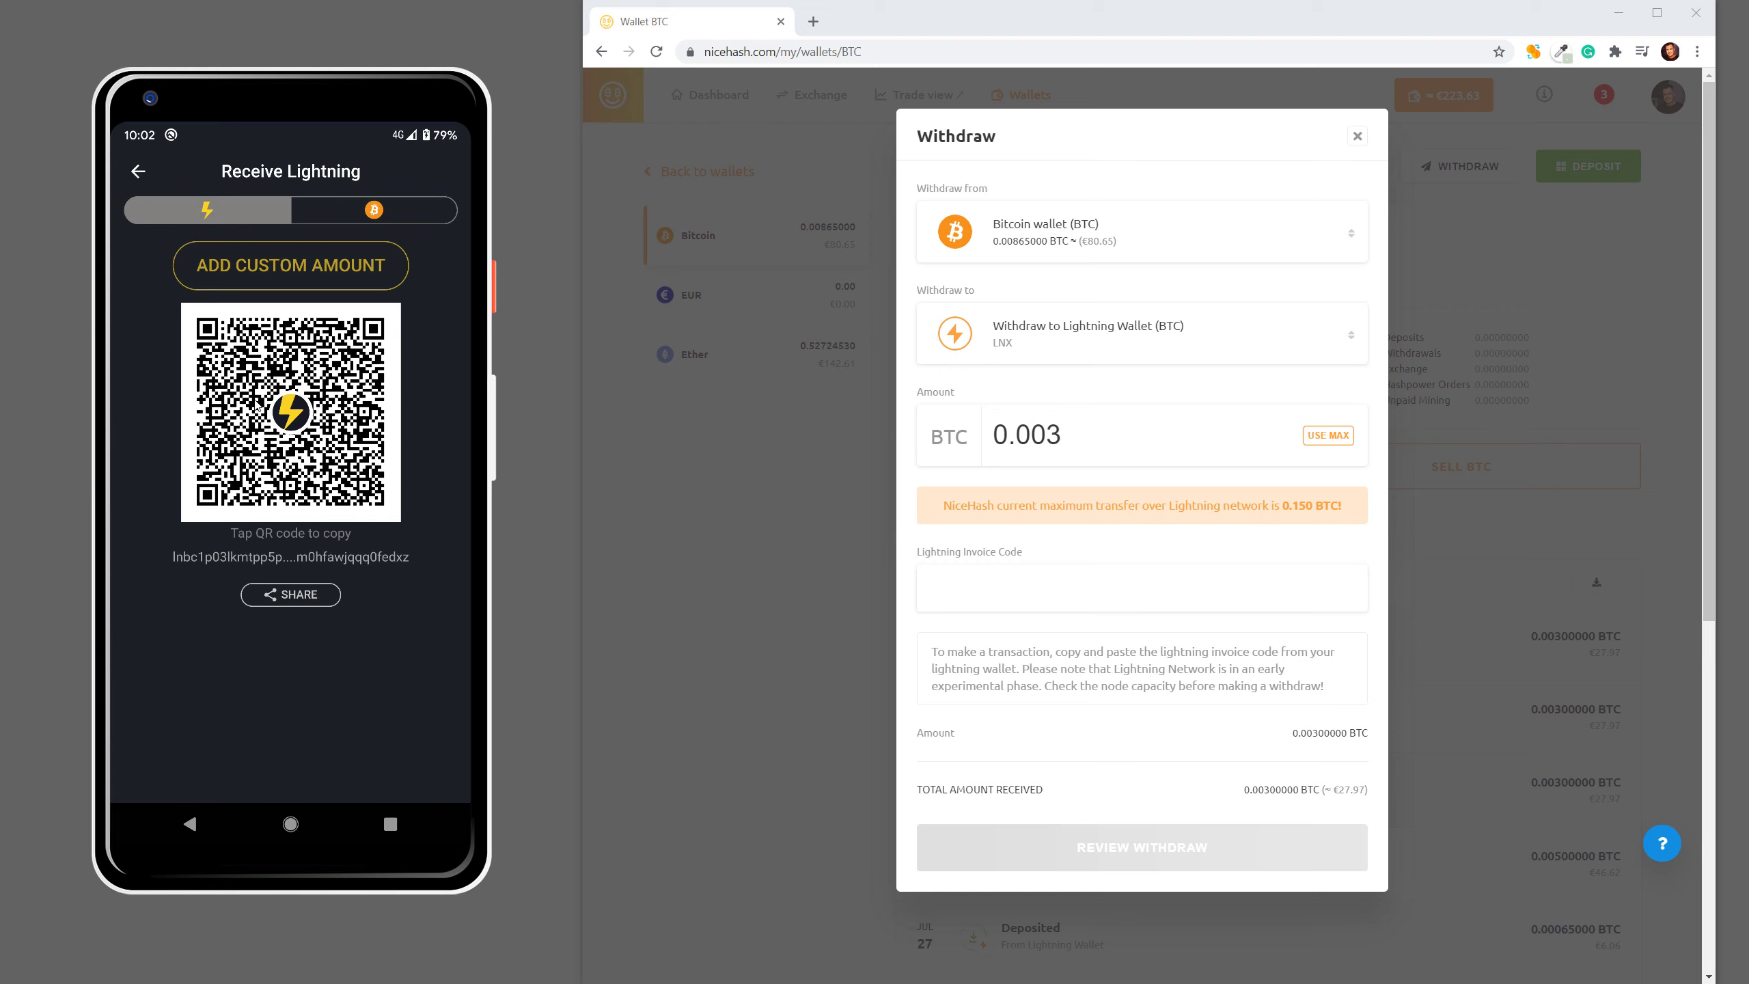
left_click(300, 449)
left_click(996, 586)
Step: Paste the Lightning invoice into the Invoice Code field and review the 0.003 BTC withdrawal
left_click(1042, 587)
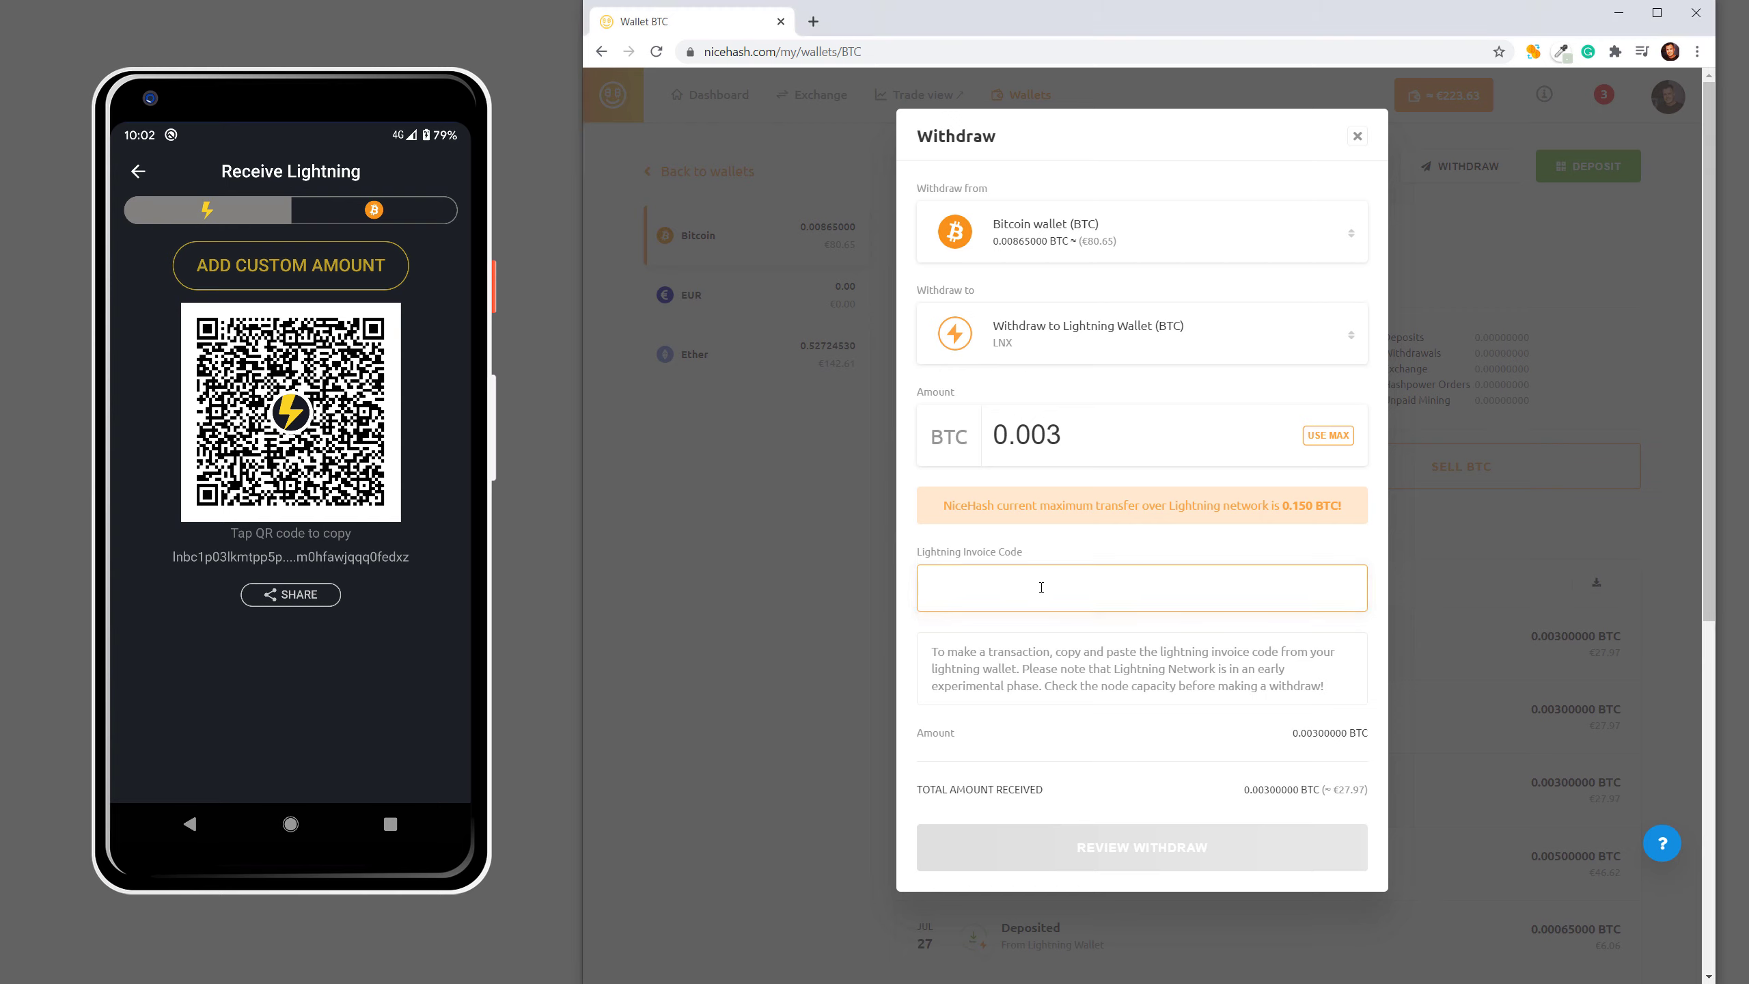
key("ctrl+v")
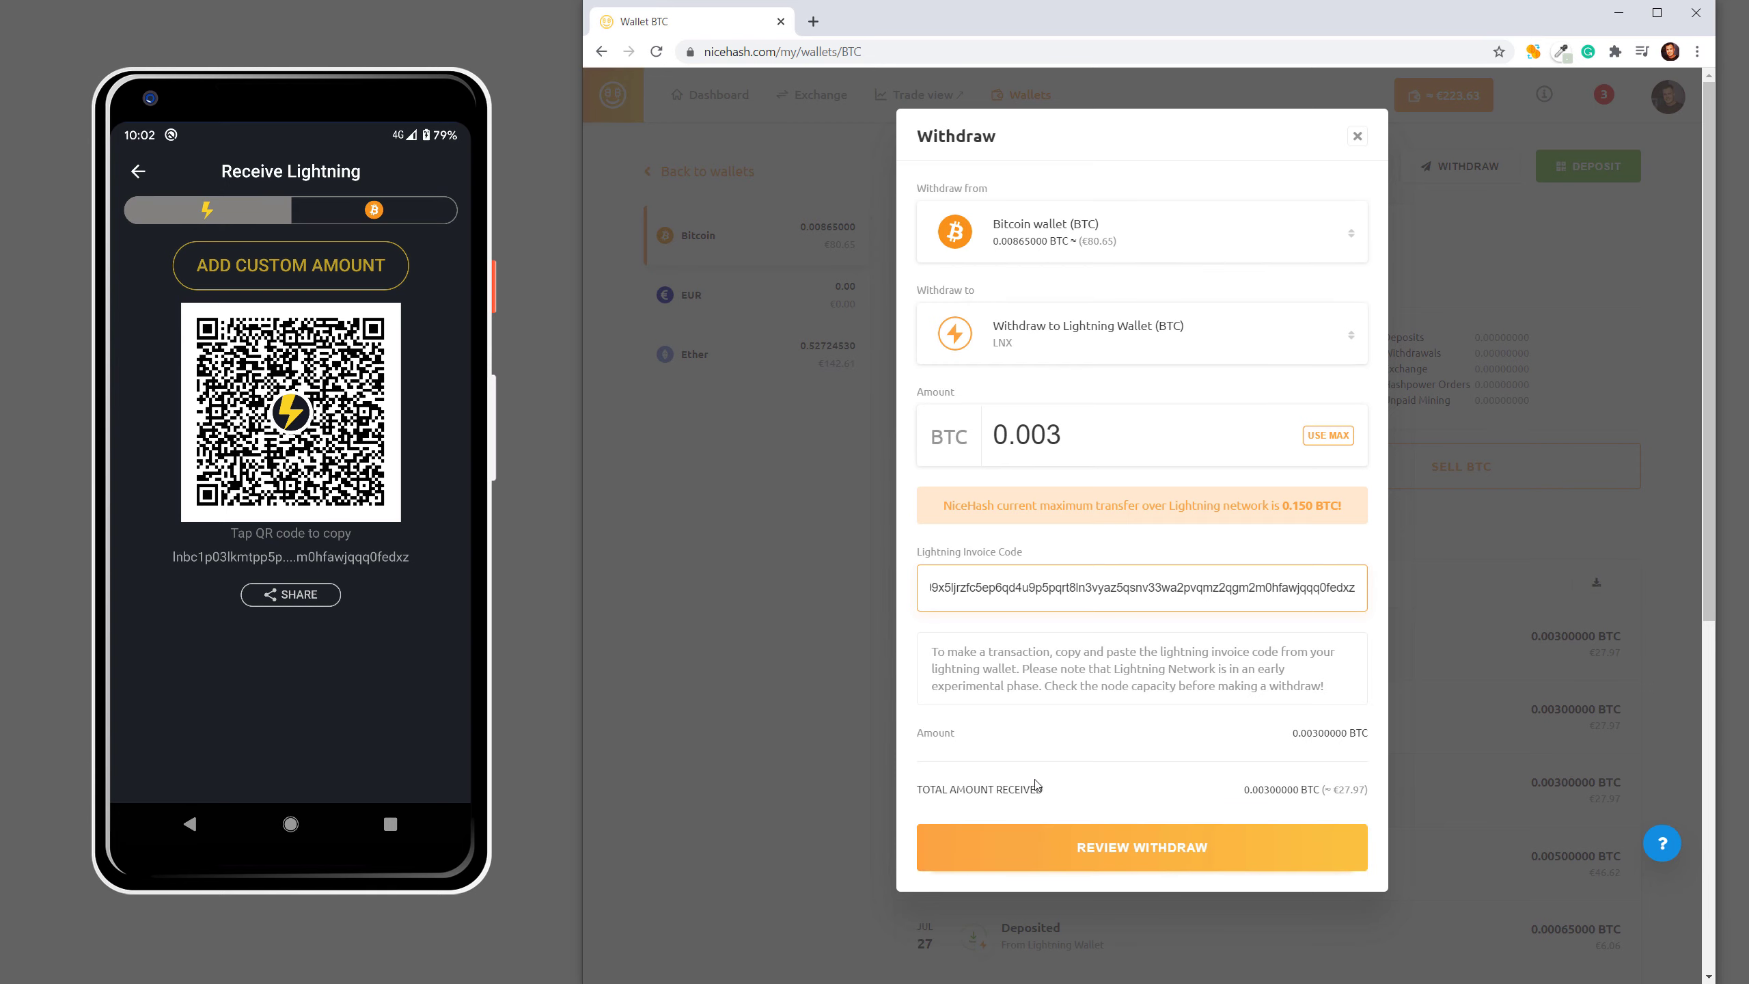
left_click(1156, 854)
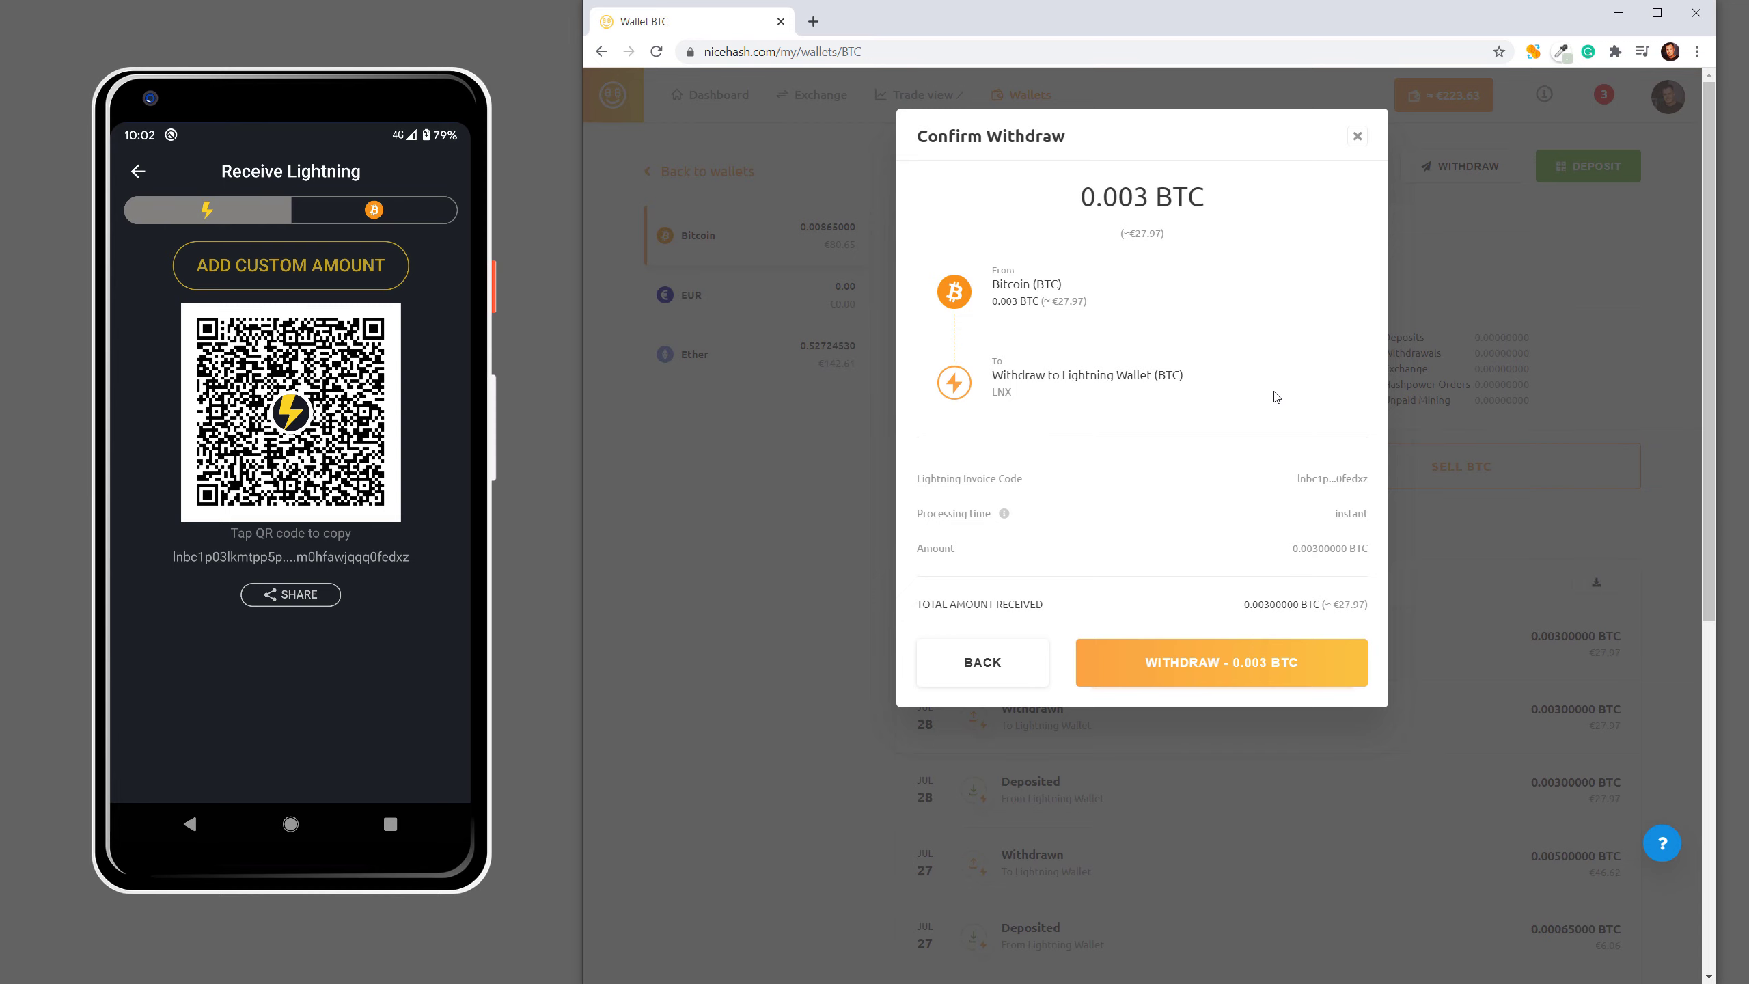
Step: Confirm the 0.003 BTC withdrawal to bring up the 2FA security code prompt
left_click(1228, 664)
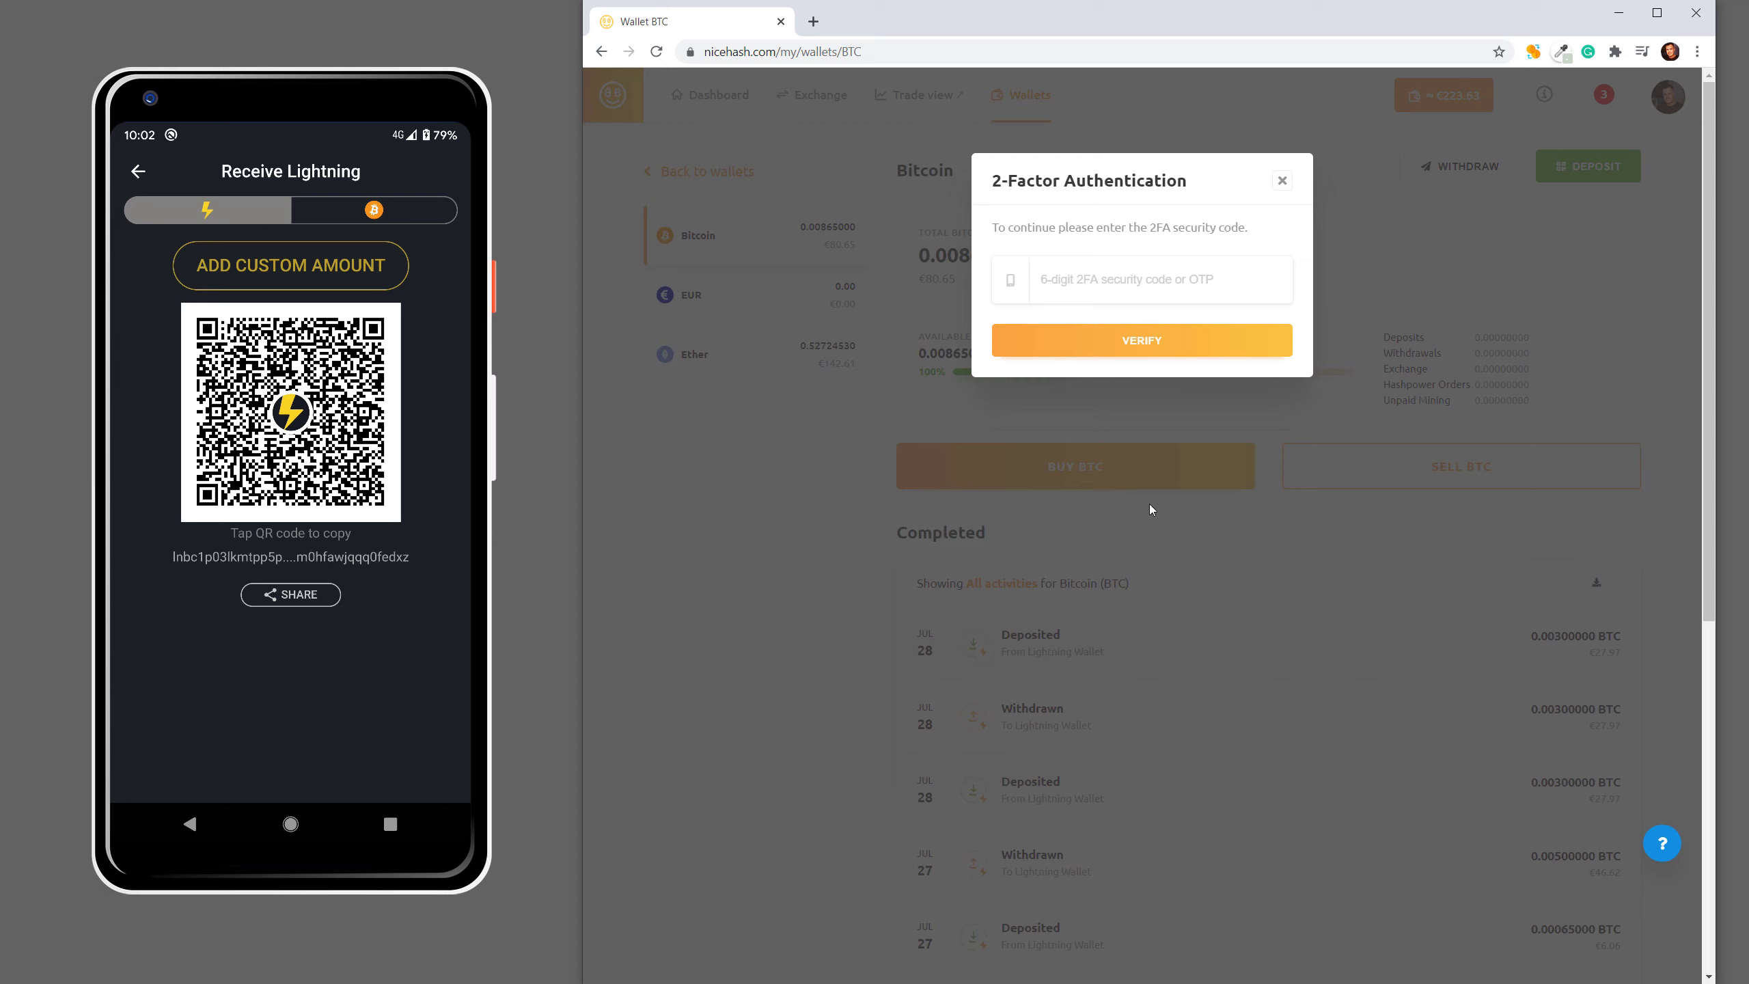
left_click(1152, 275)
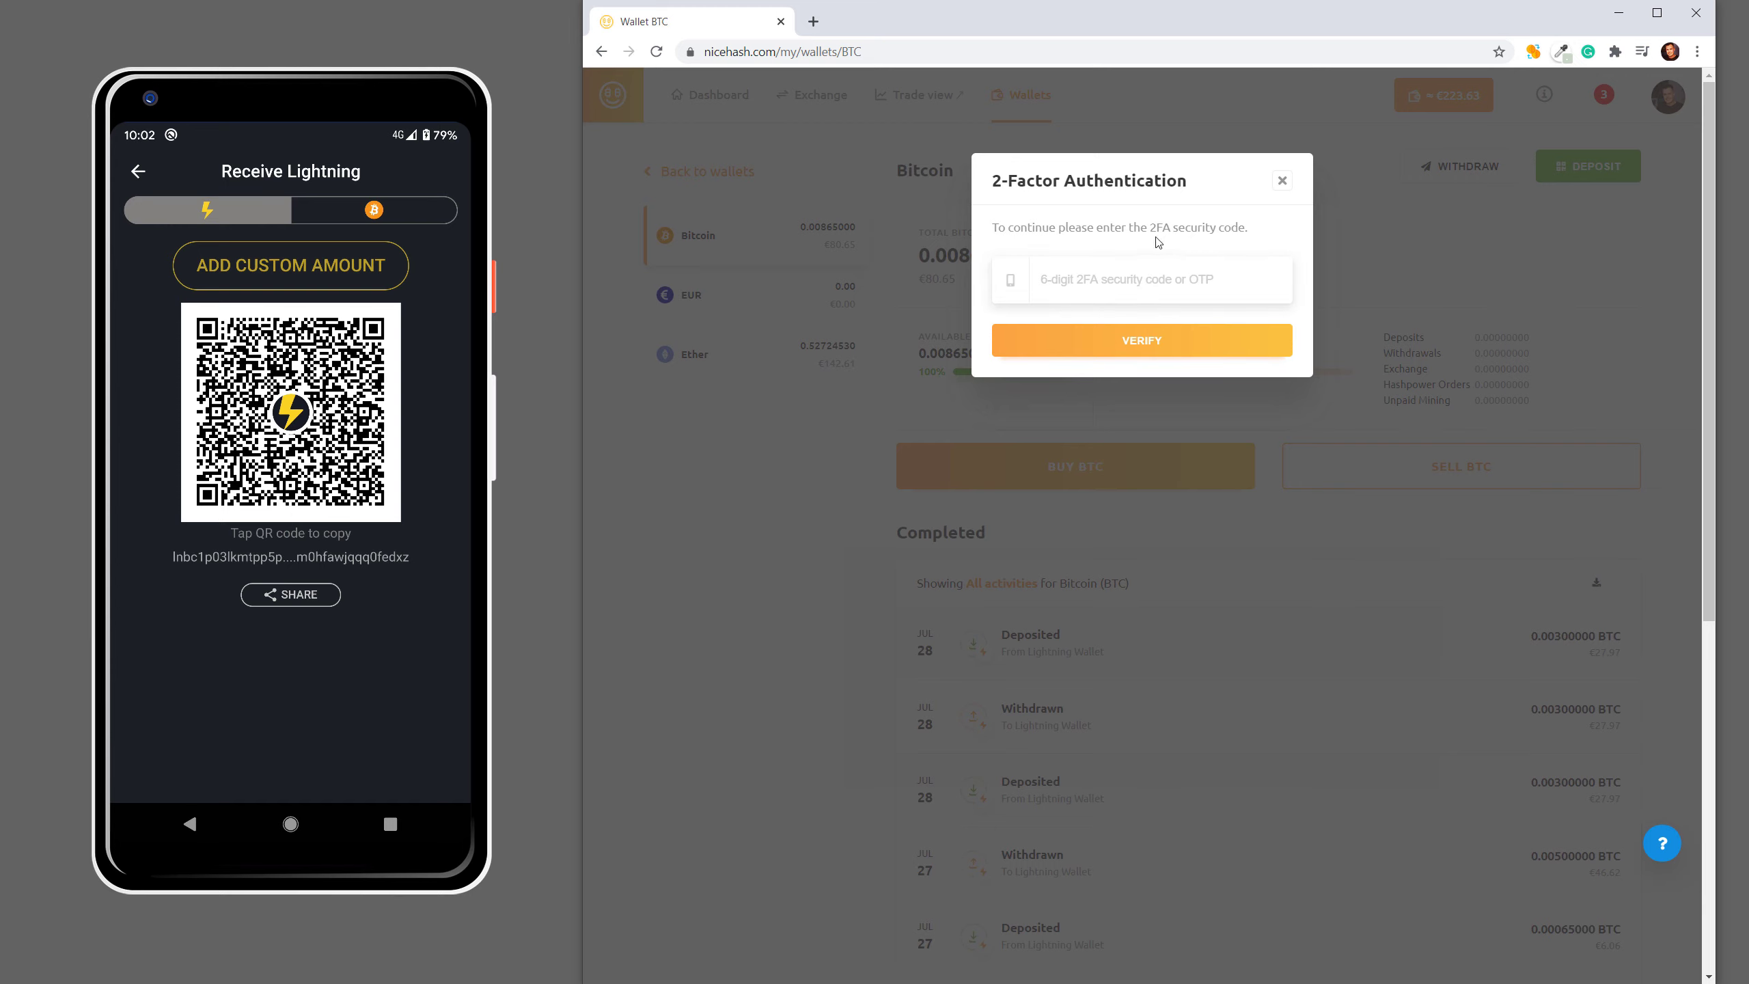
left_click(1097, 267)
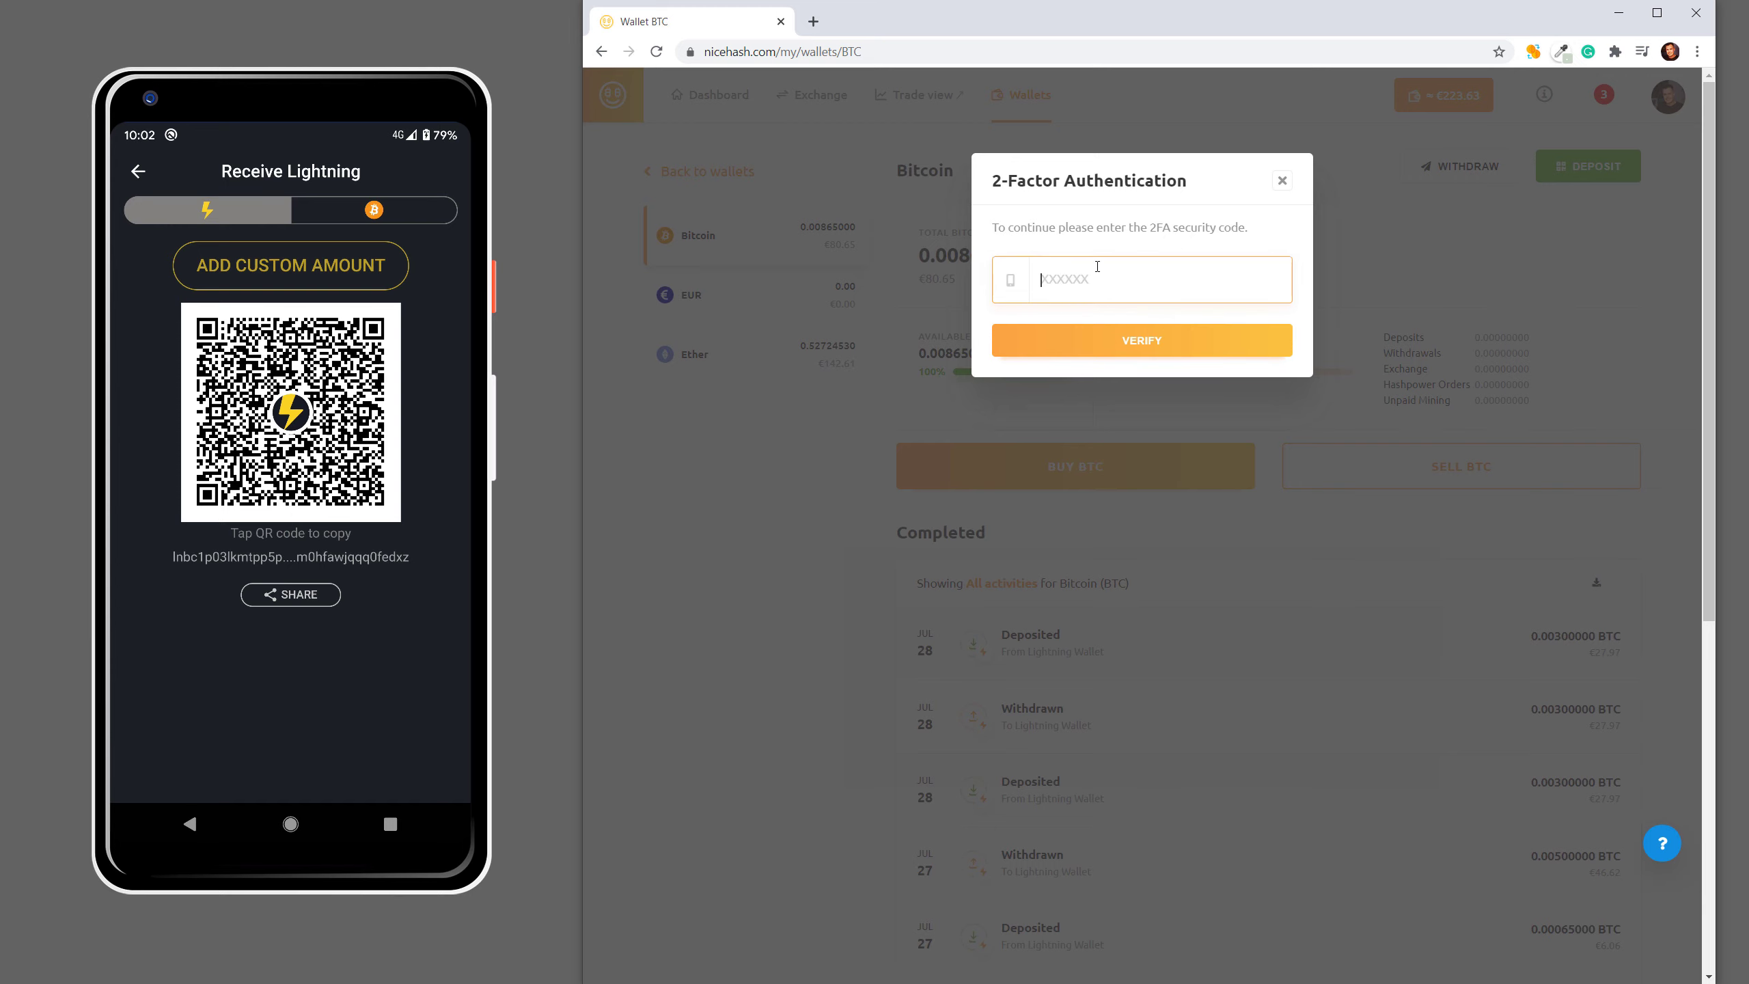
Step: Enter the security code from the phone's authenticator app and verify it
left_click(288, 827)
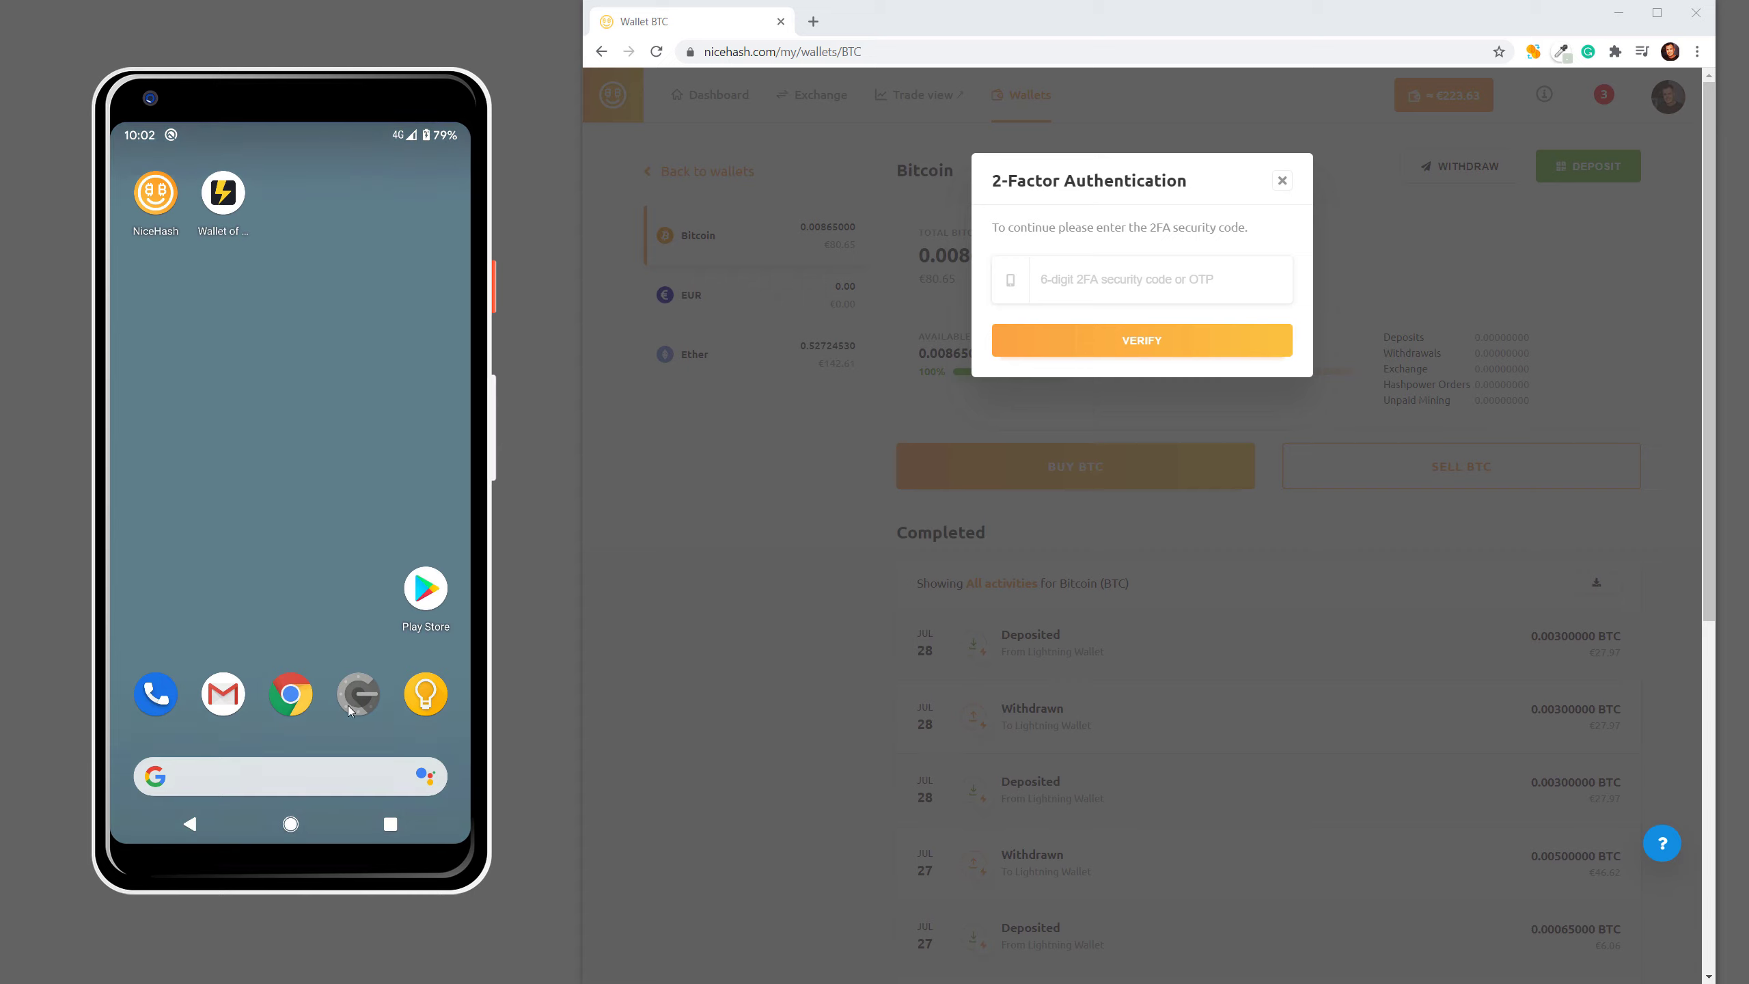
left_click(350, 708)
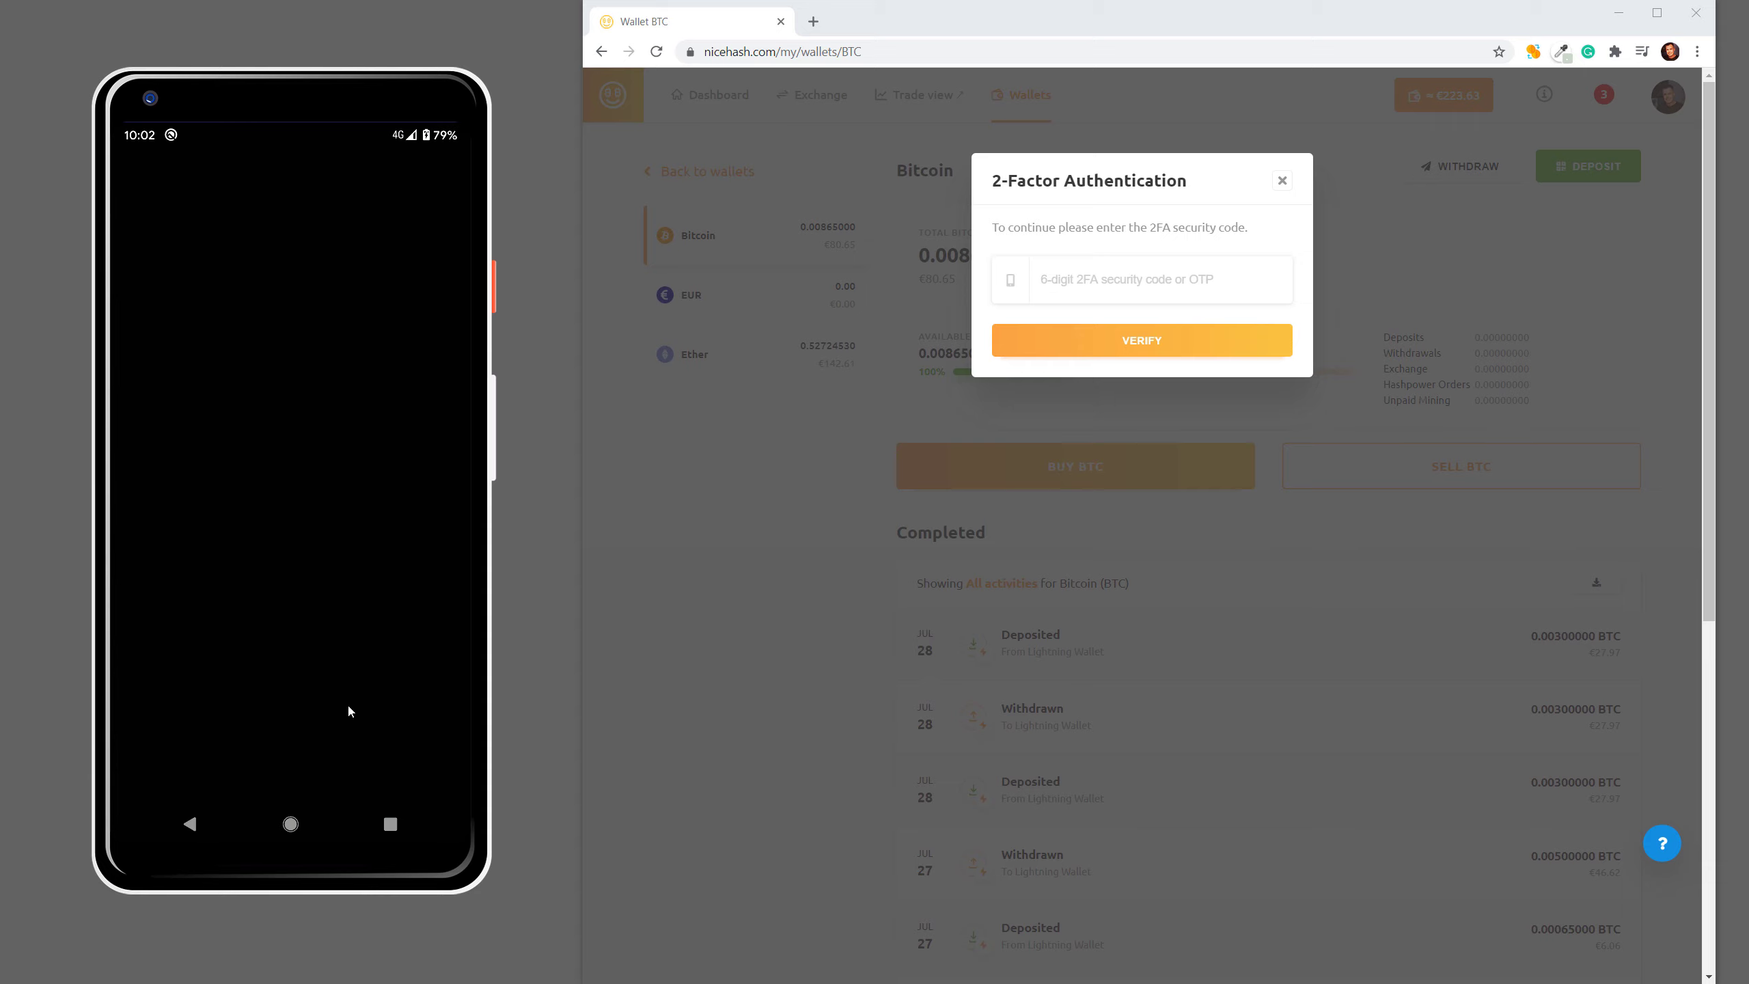
left_click(1108, 273)
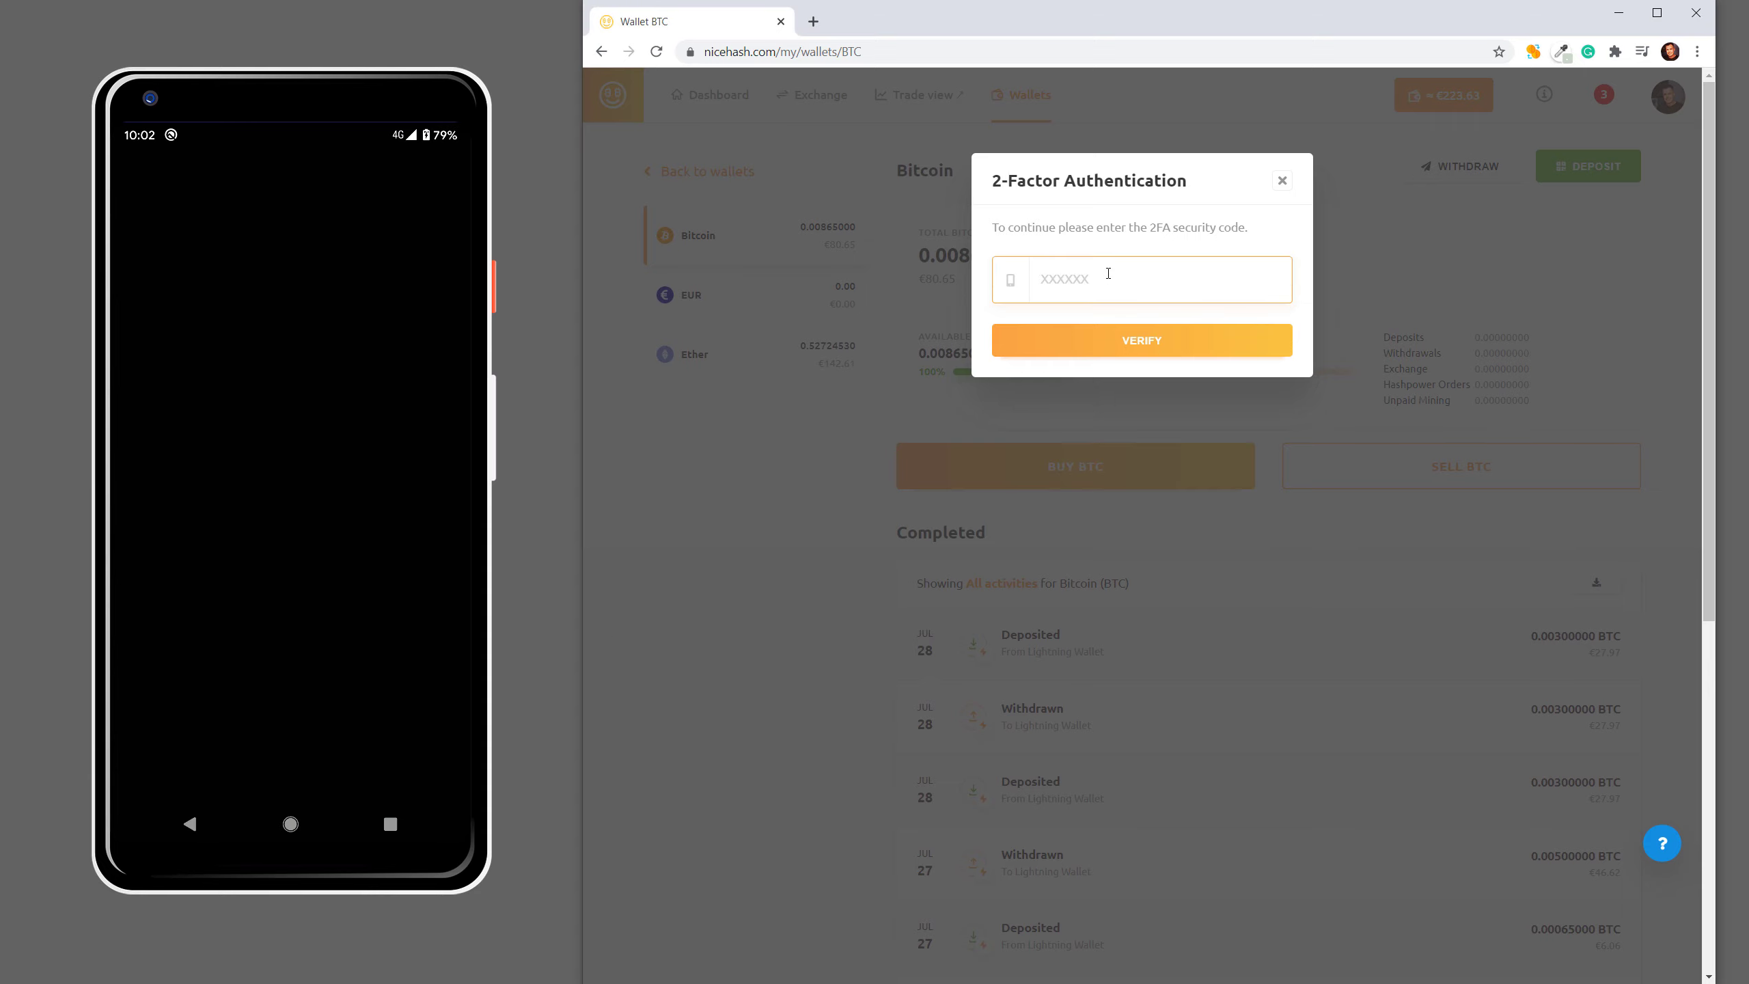
left_click(1173, 341)
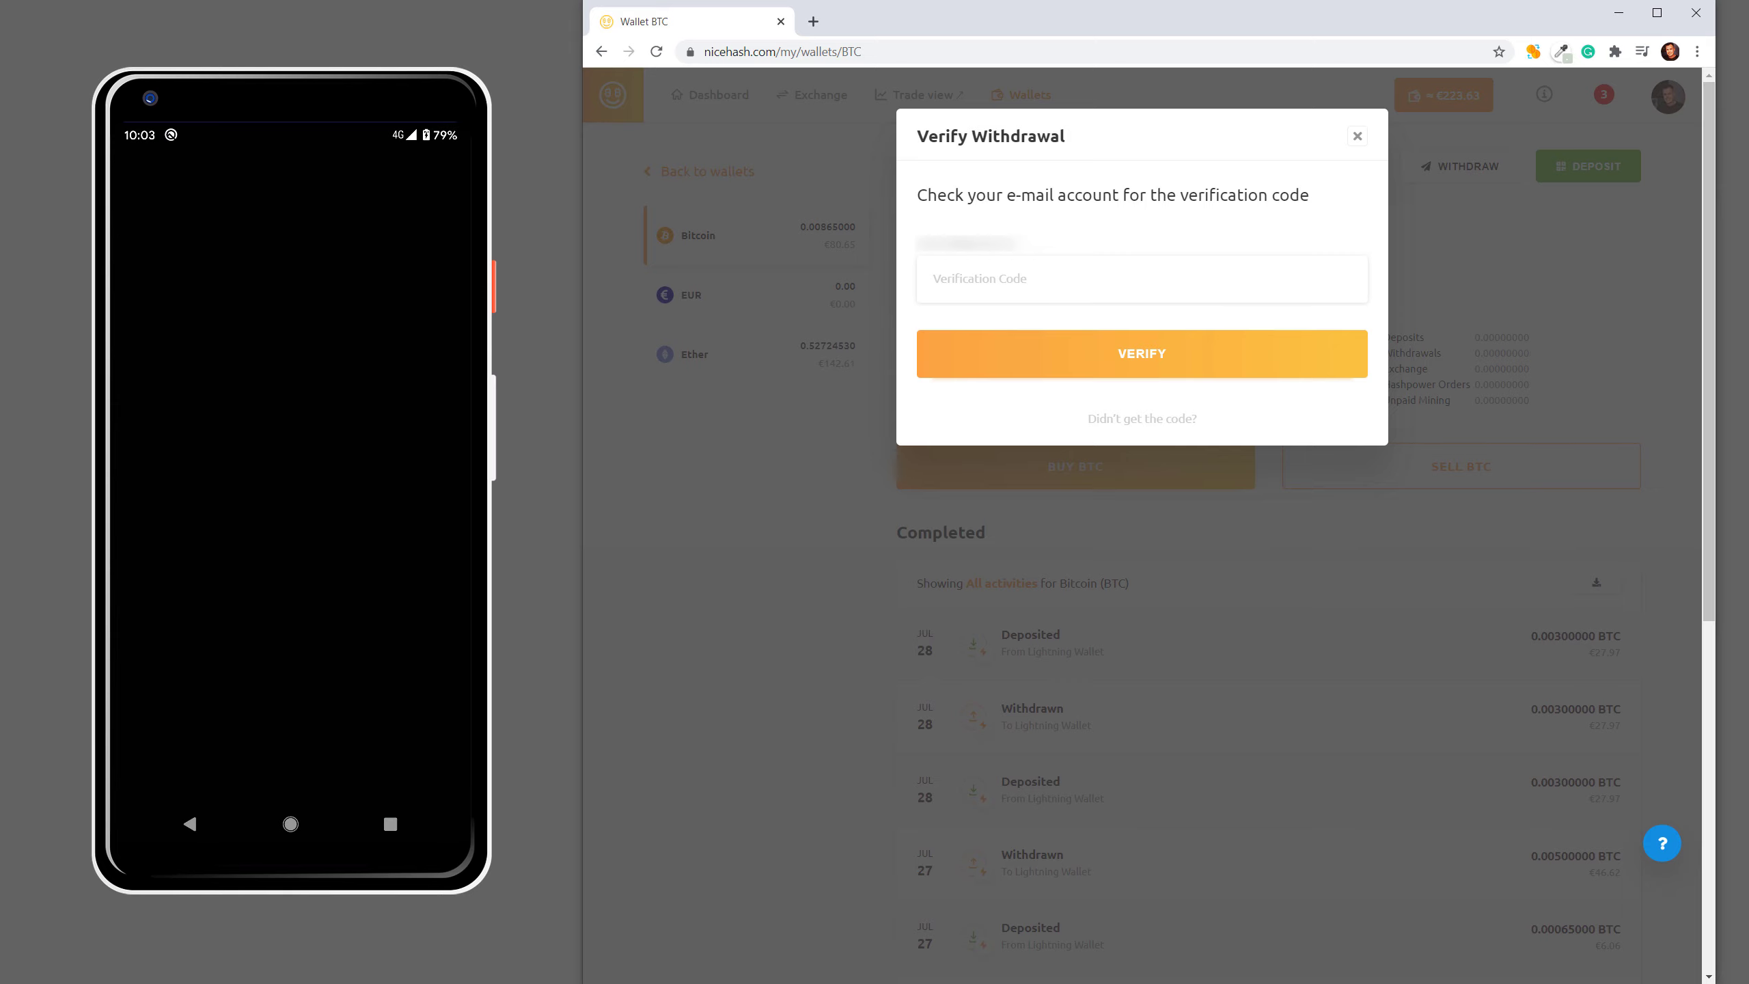
Step: Paste the e-mail verification code and submit it to complete the withdrawal
left_click(1072, 273)
key("ctrl+v")
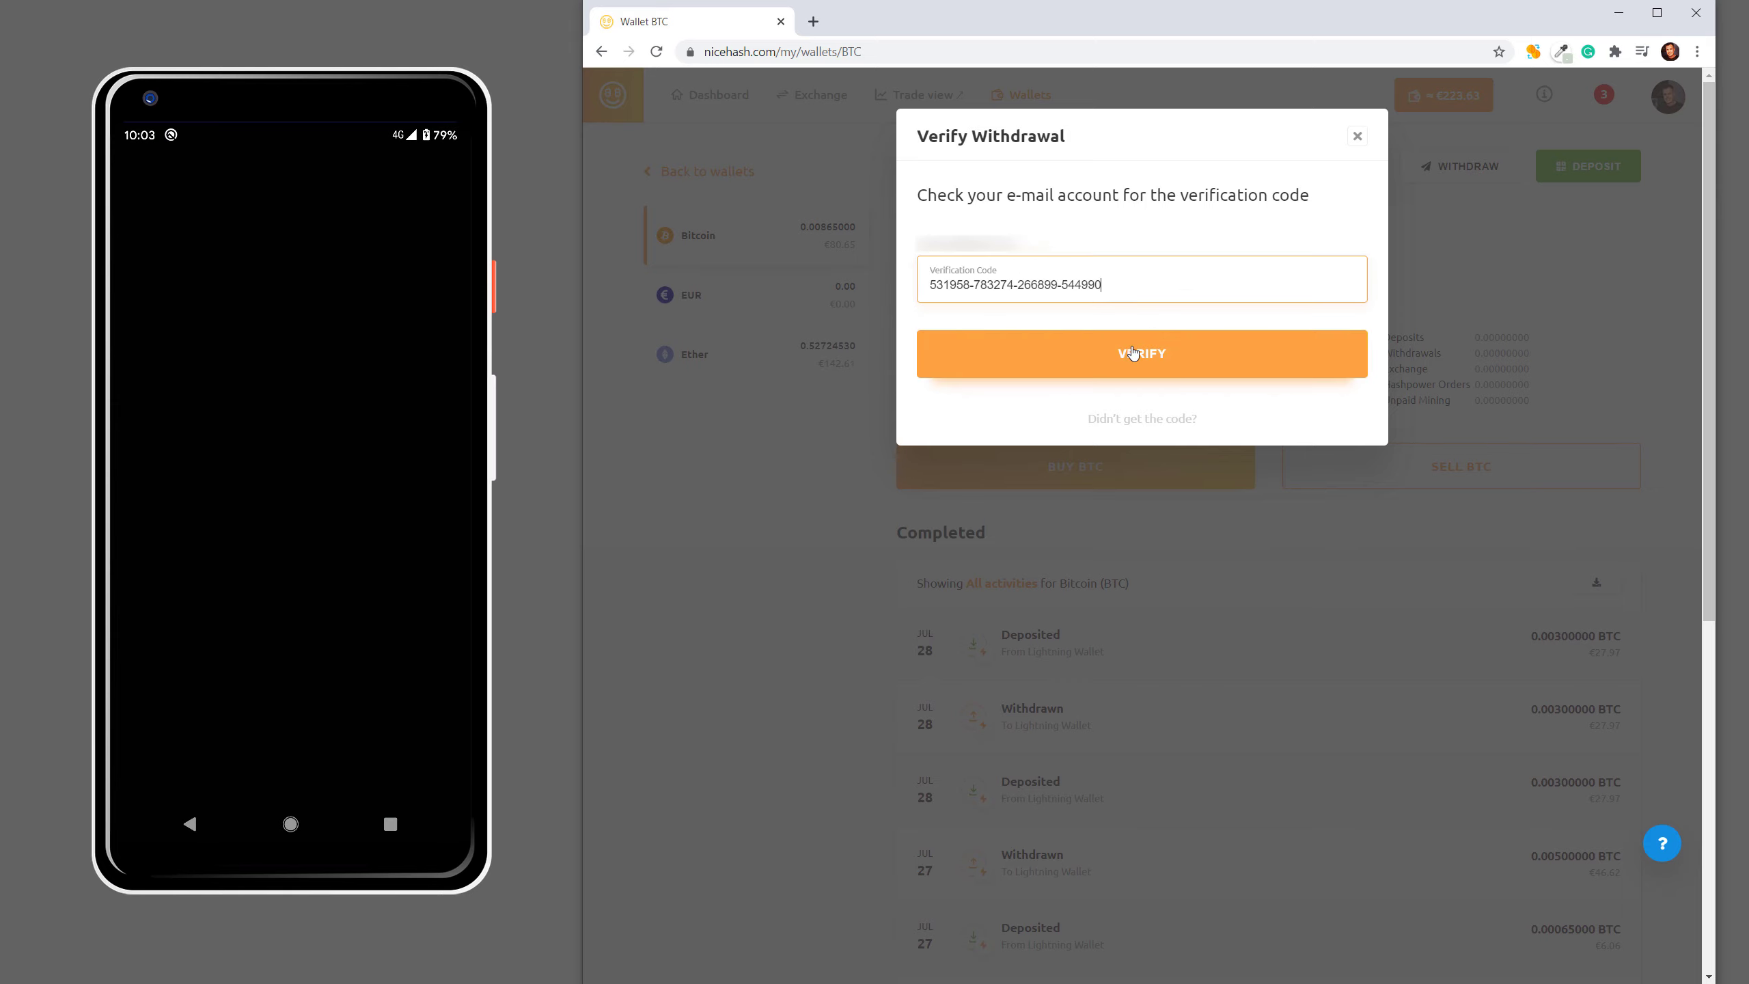
left_click(1135, 355)
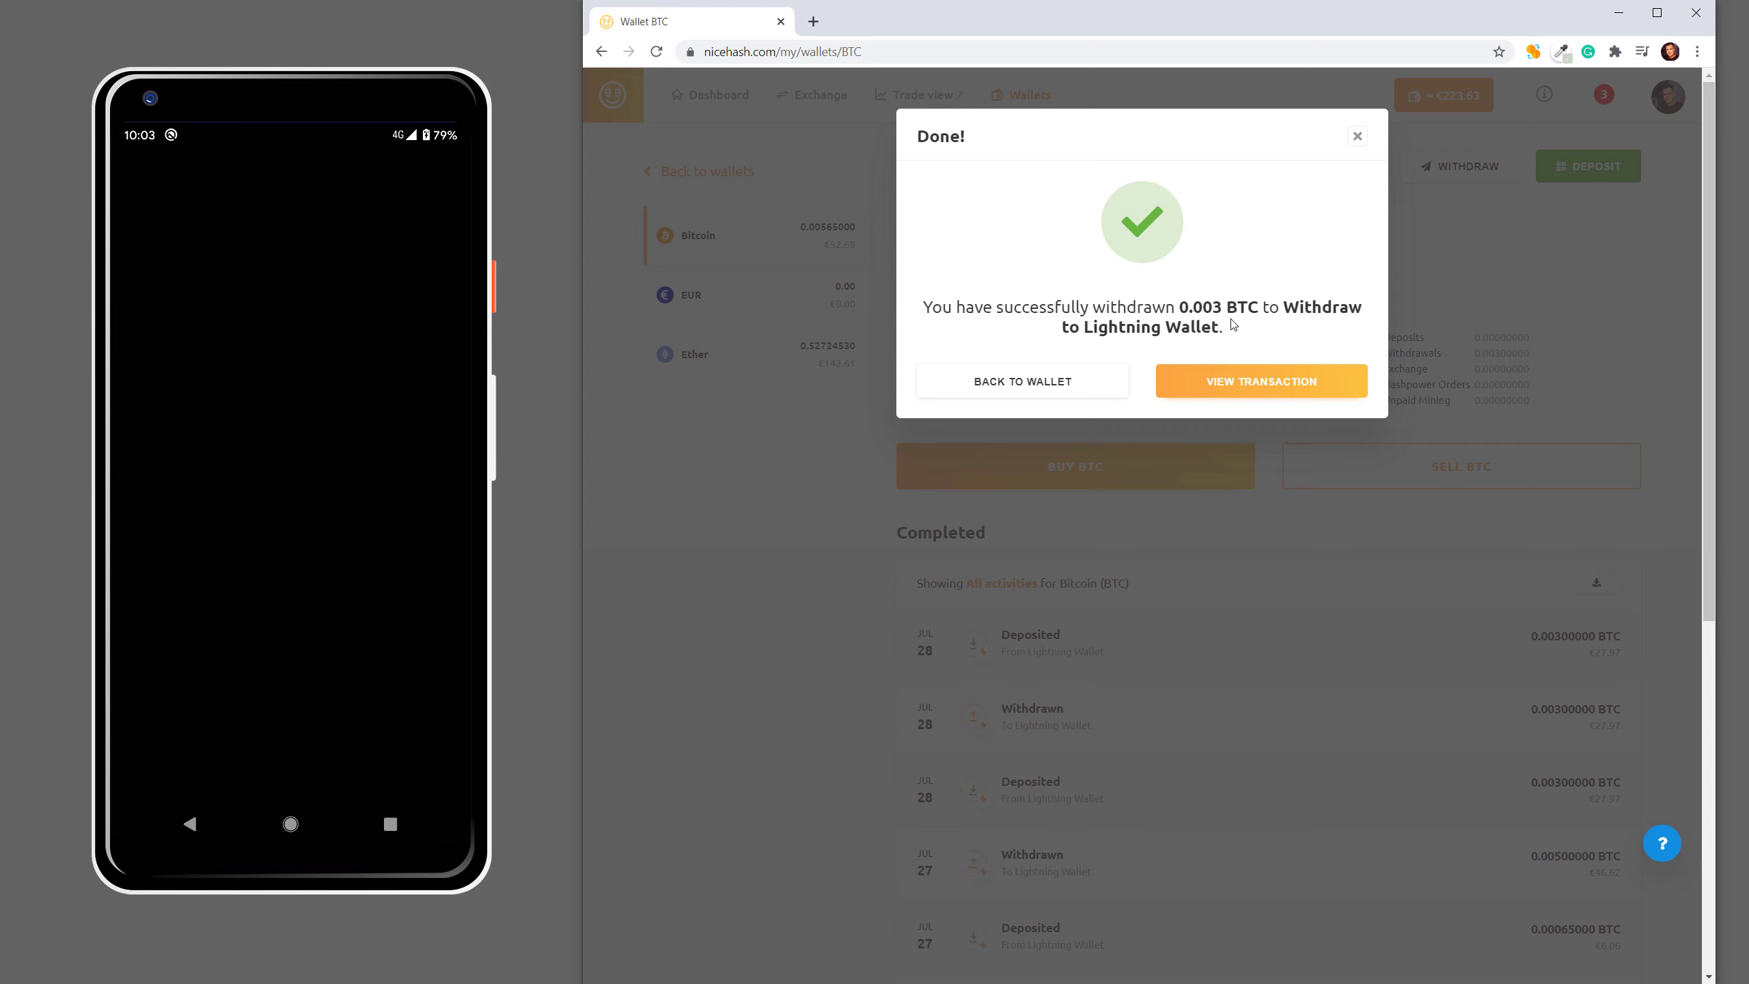
Step: Open the transaction details of the pending 0.003 BTC Lightning withdrawal
left_click(1254, 386)
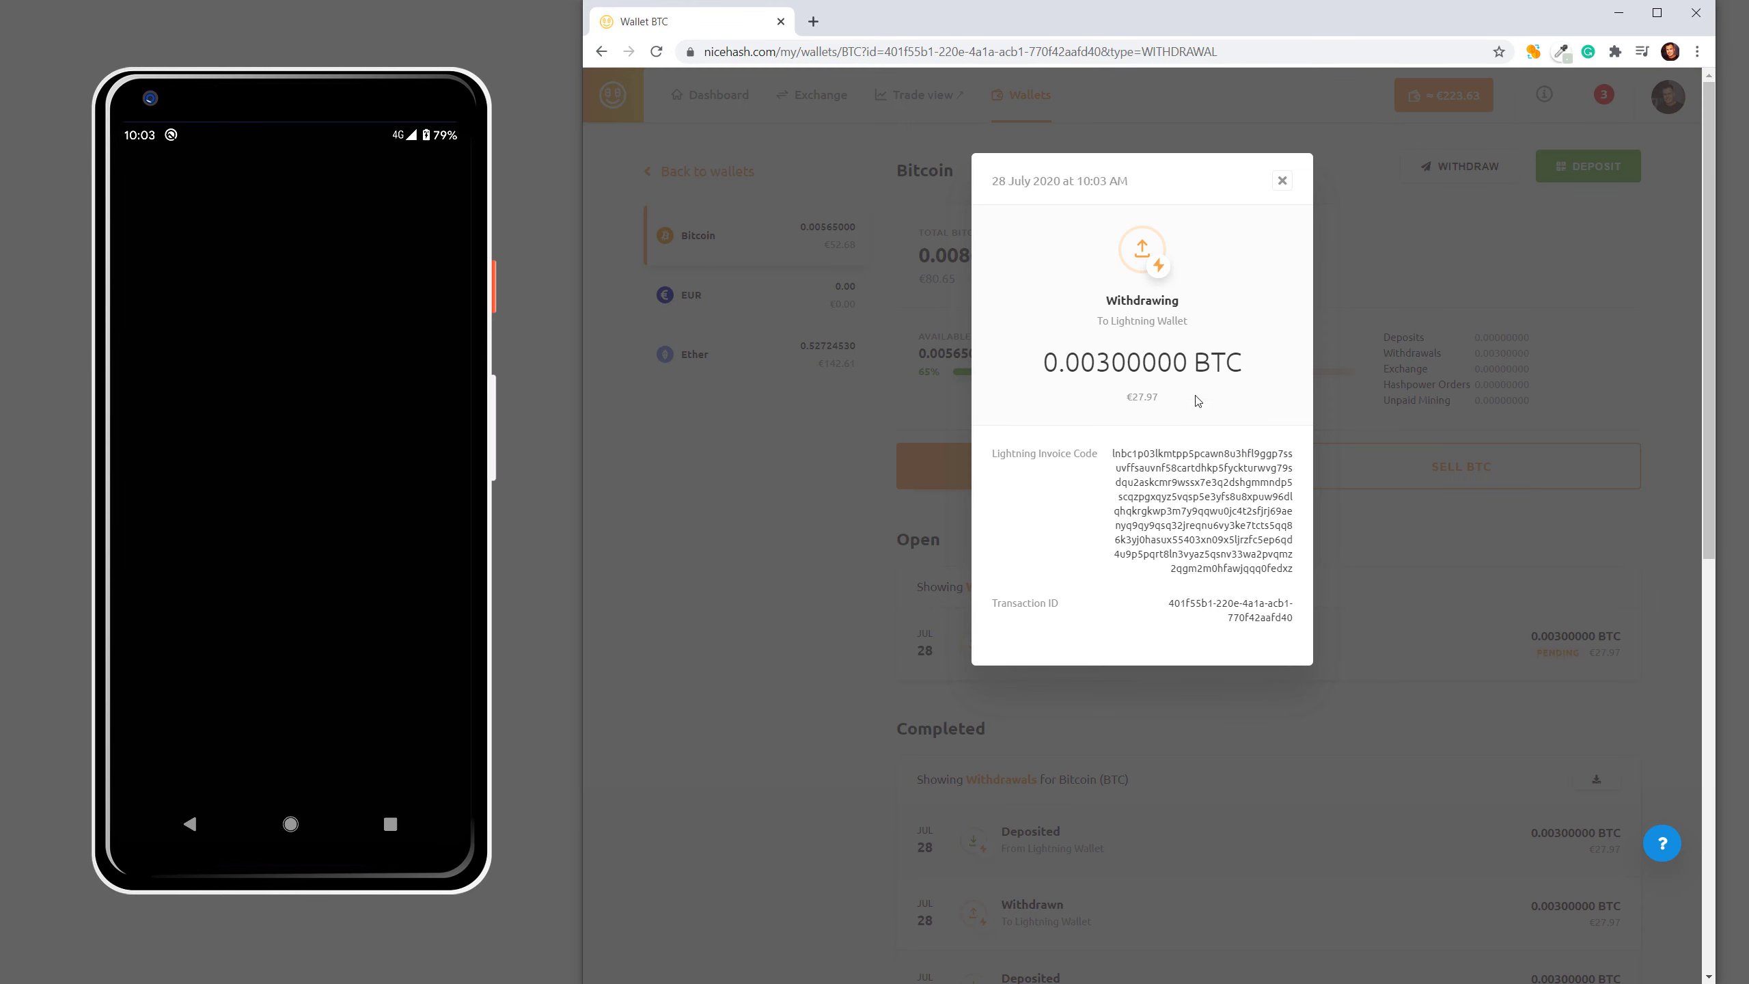